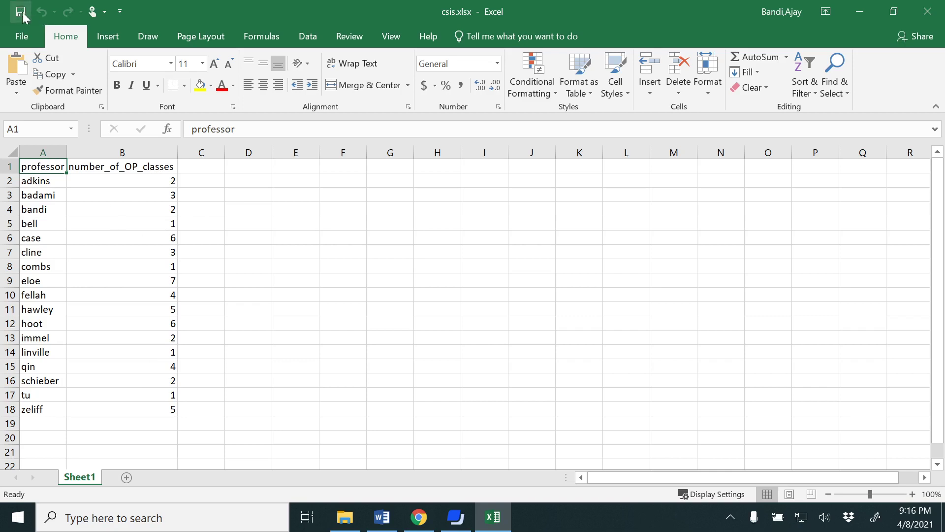
Close the spreadsheet, launch Tableau 2020.4 and connect to csis.xlsx as an Excel data source
click(917, 18)
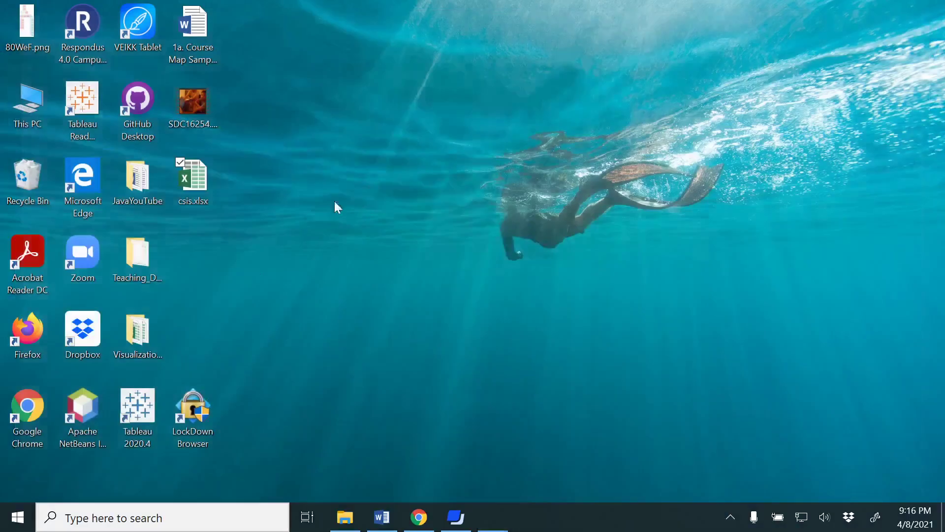
click(144, 422)
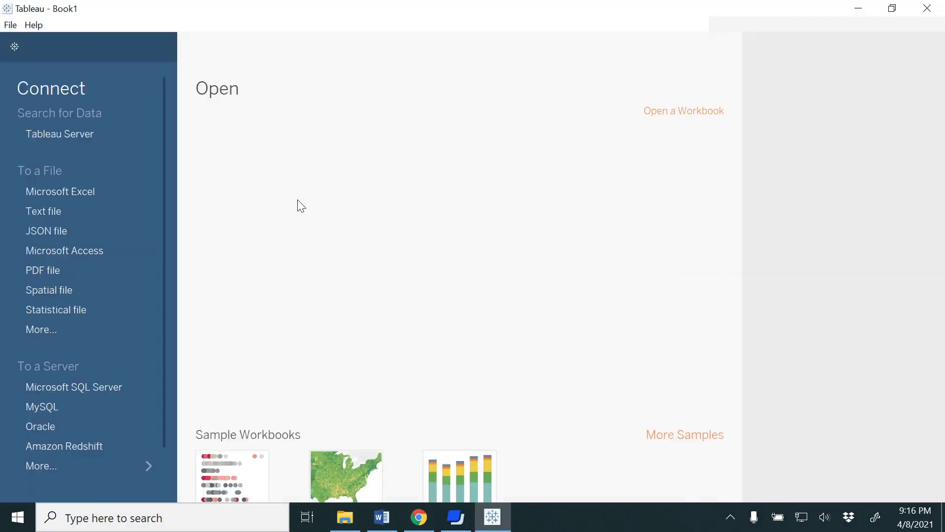
click(60, 193)
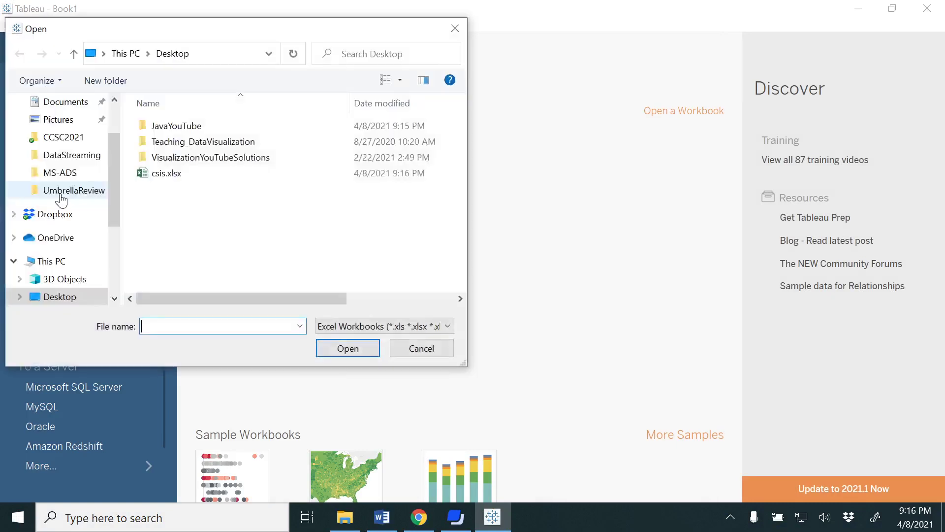
click(167, 176)
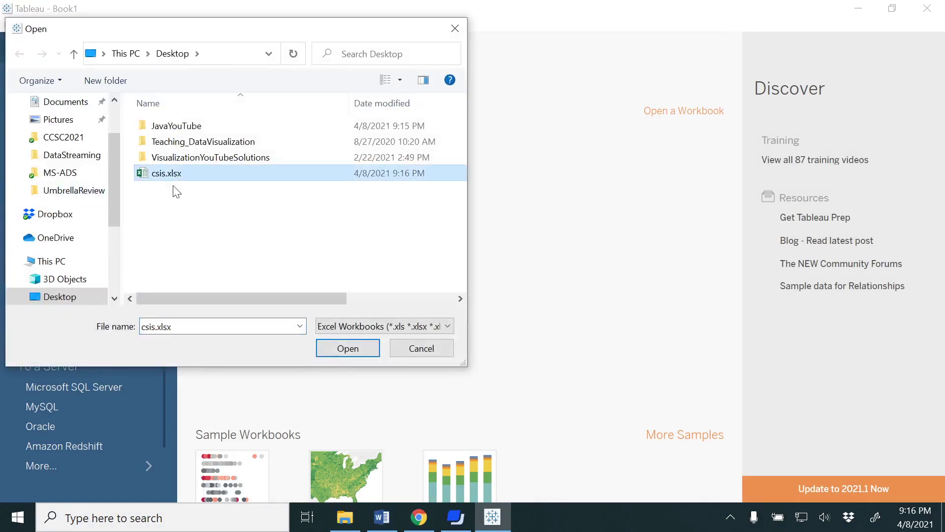
click(355, 348)
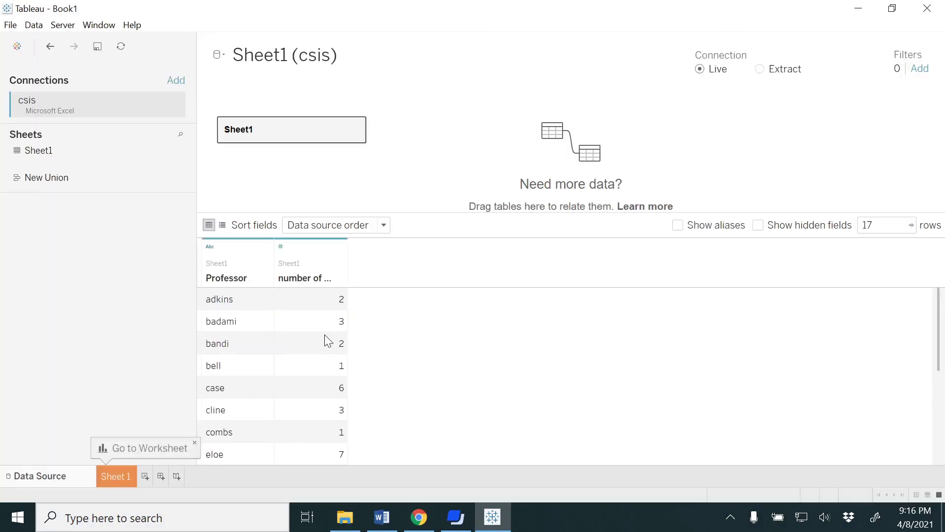
scroll(325, 335, down, 3)
scroll(324, 339, up, 3)
Build a horizontal bar chart of number of OP classes per Professor, labelled with each count
click(117, 477)
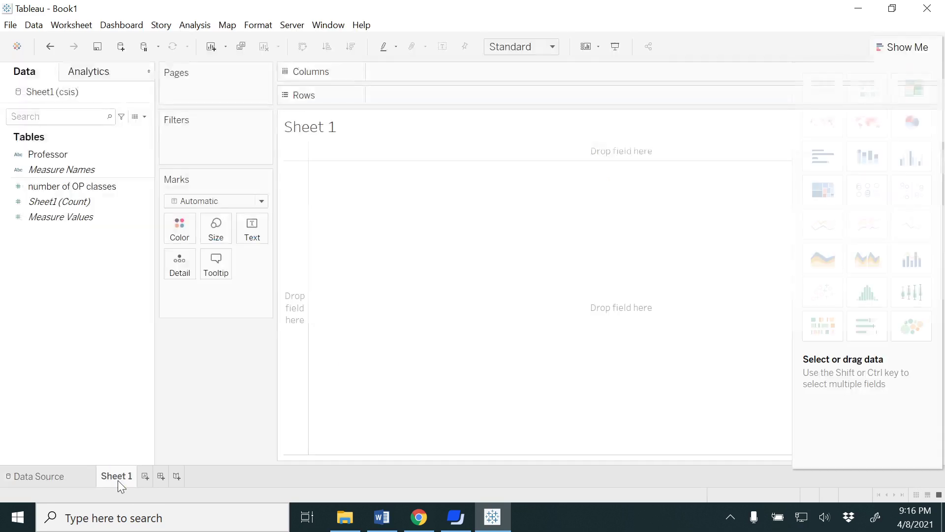
click(58, 187)
click(44, 157)
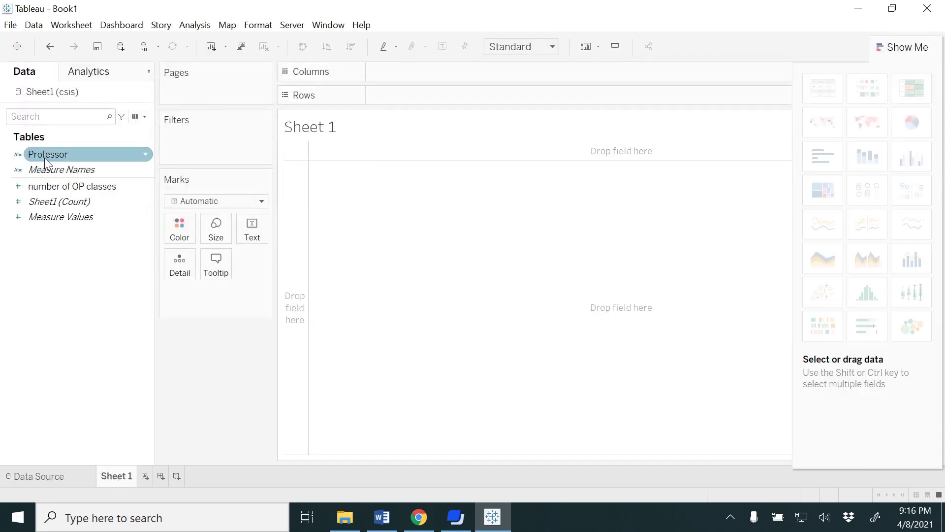
drag(44, 156, 397, 79)
click(52, 173)
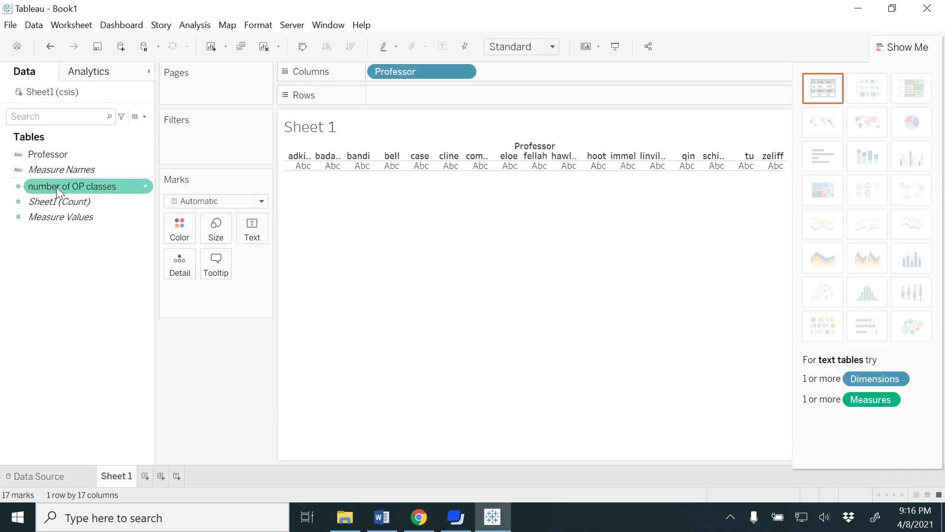
click(58, 188)
drag(57, 189, 418, 93)
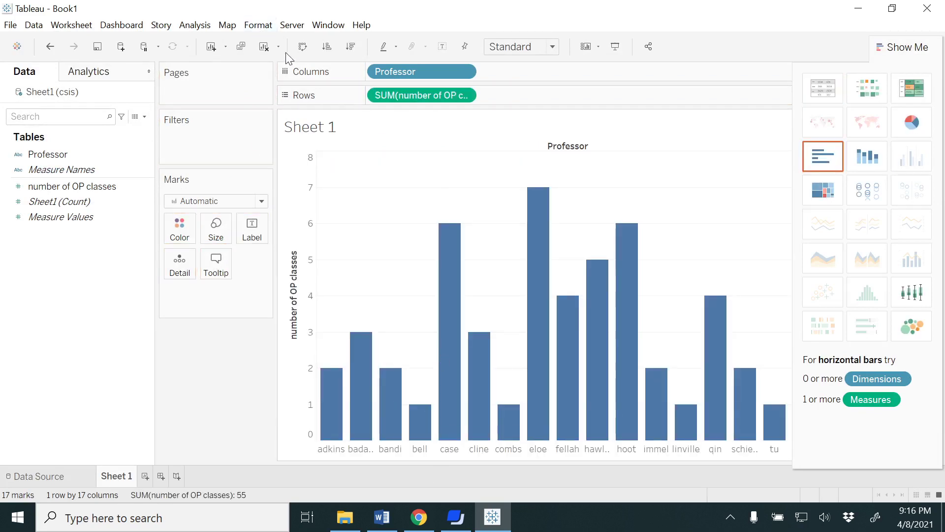
click(304, 49)
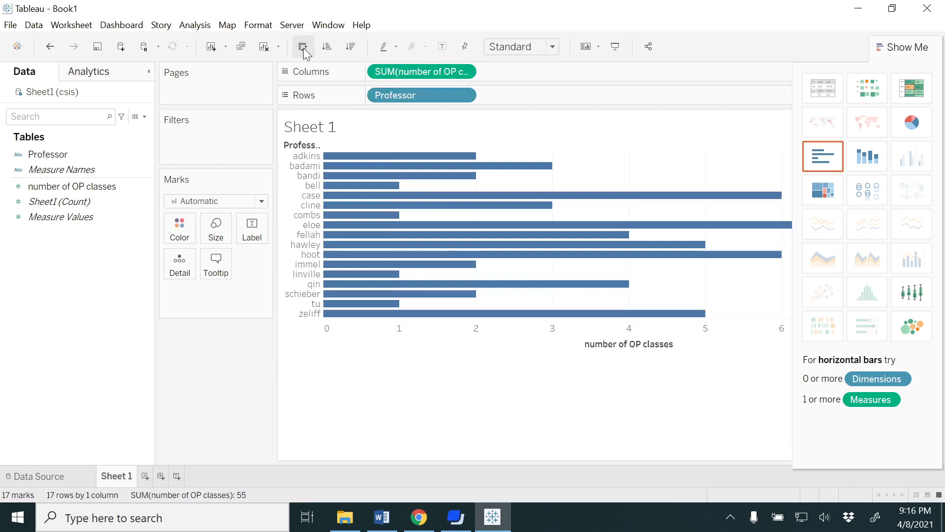
click(65, 190)
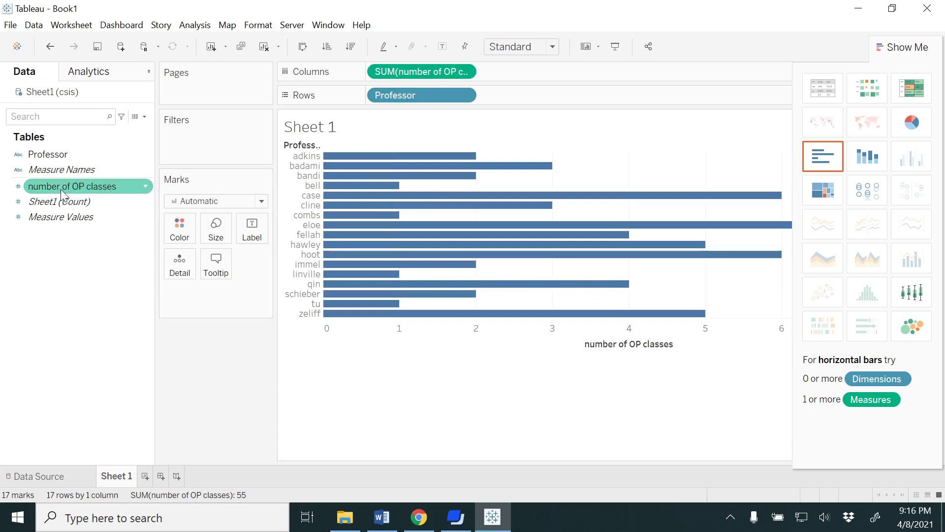
drag(60, 189, 251, 237)
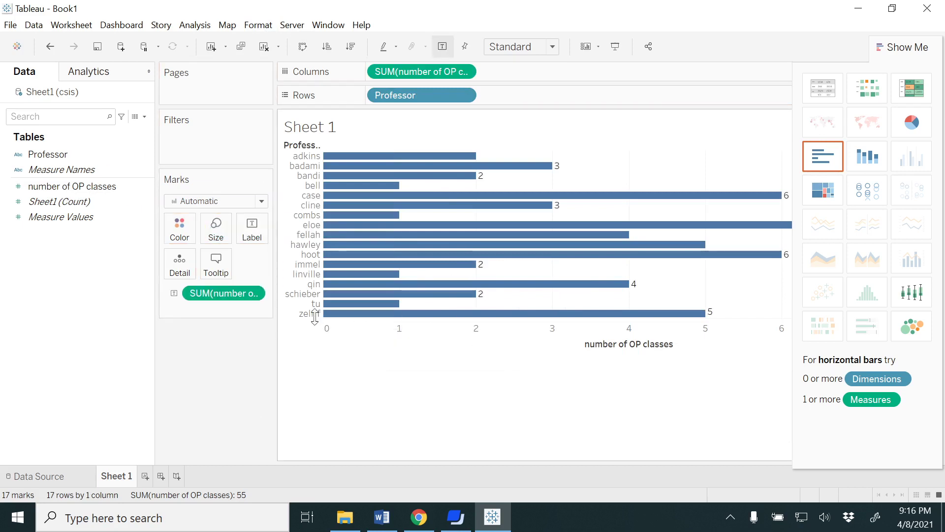
Rename the worksheet to profVsClasses
mouse_move(376, 164)
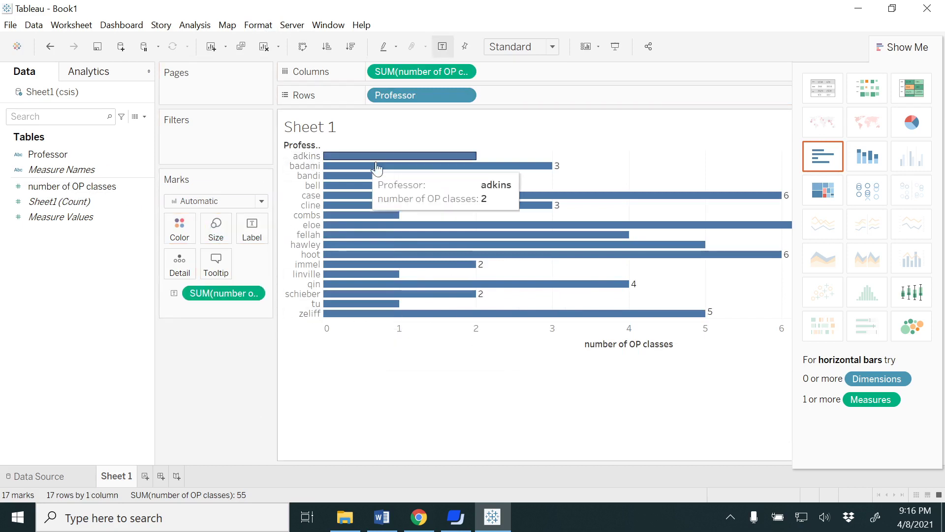
mouse_move(501, 203)
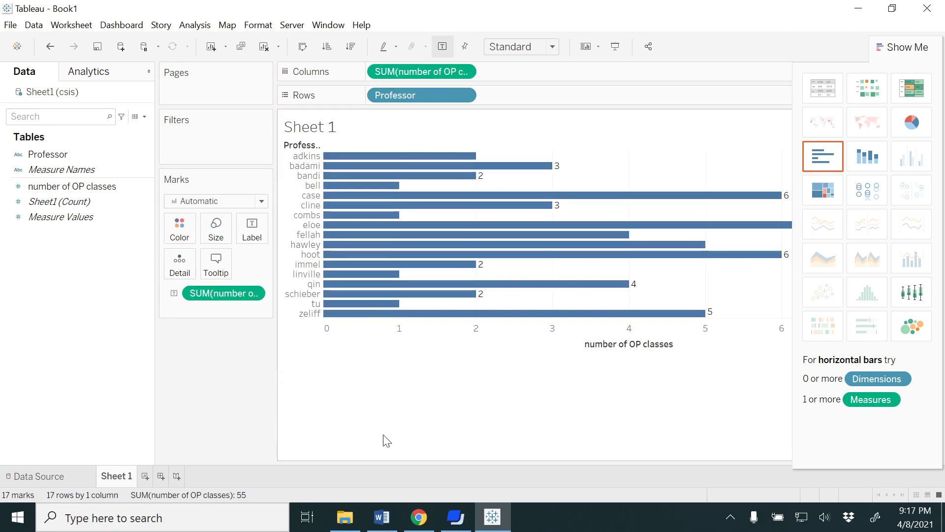
right_click(120, 479)
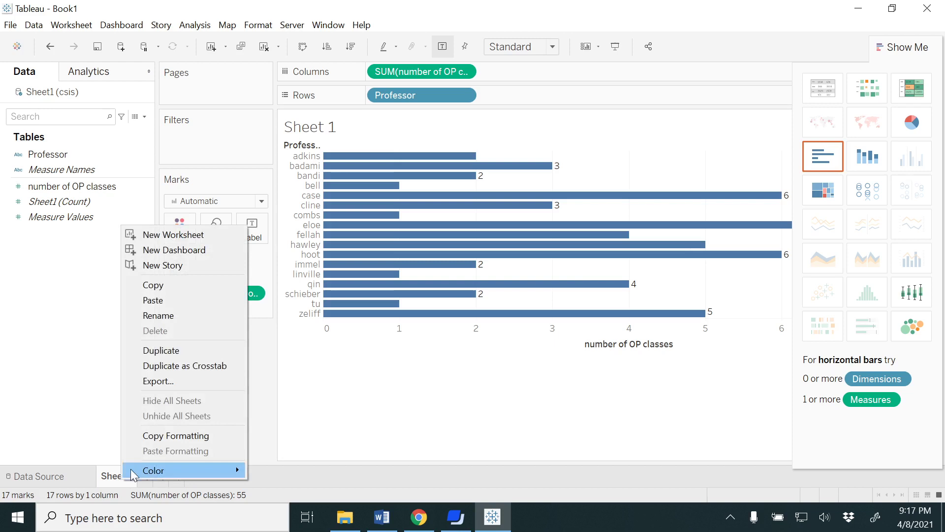
click(158, 316)
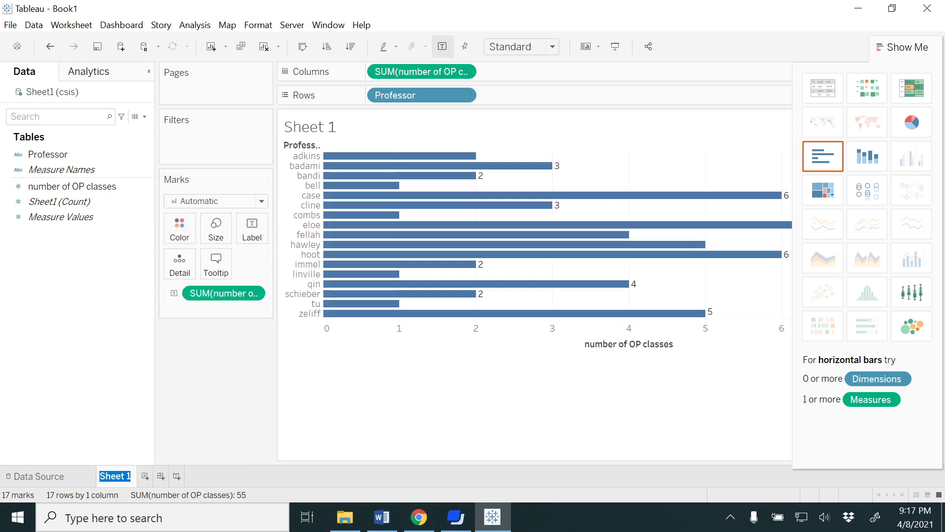
text(profVs)
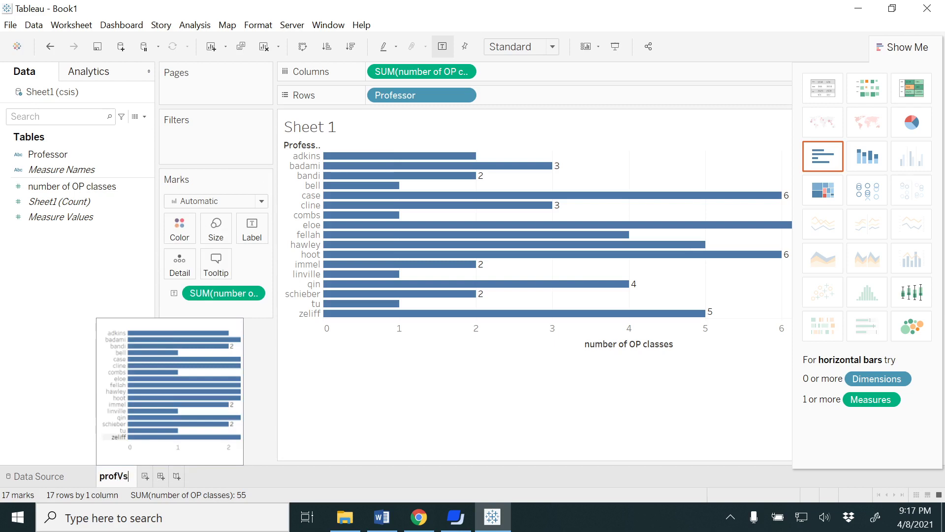
text(Classes)
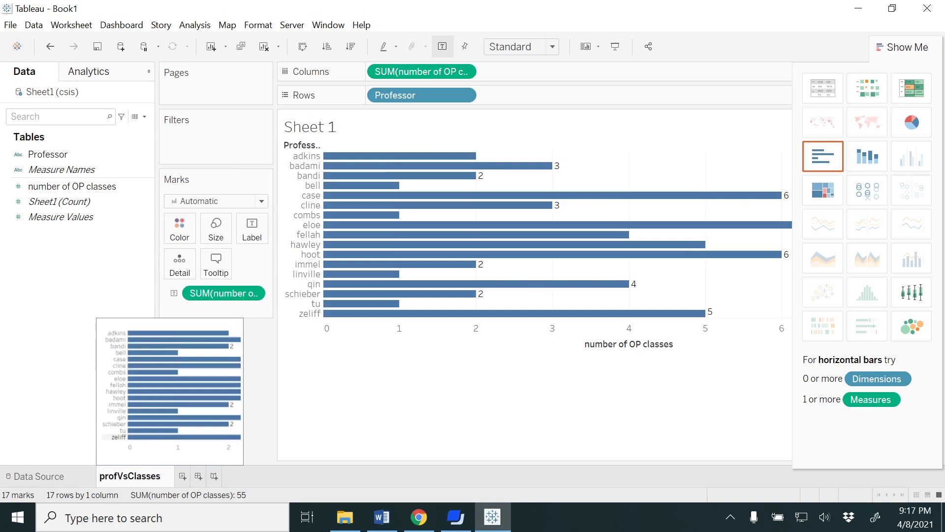
key(Return)
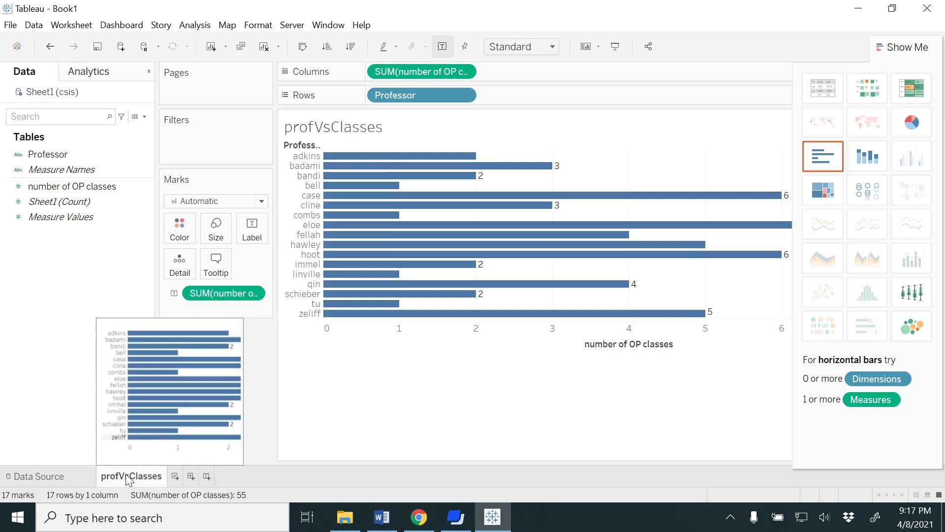
Create Dashboard 1, place the profVsClasses chart on it, and add a Web Page object
click(191, 476)
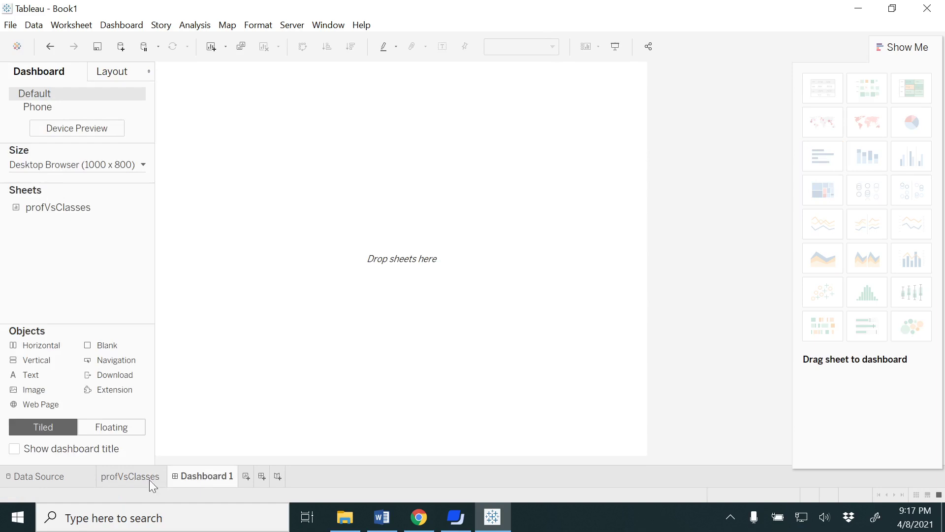
click(129, 478)
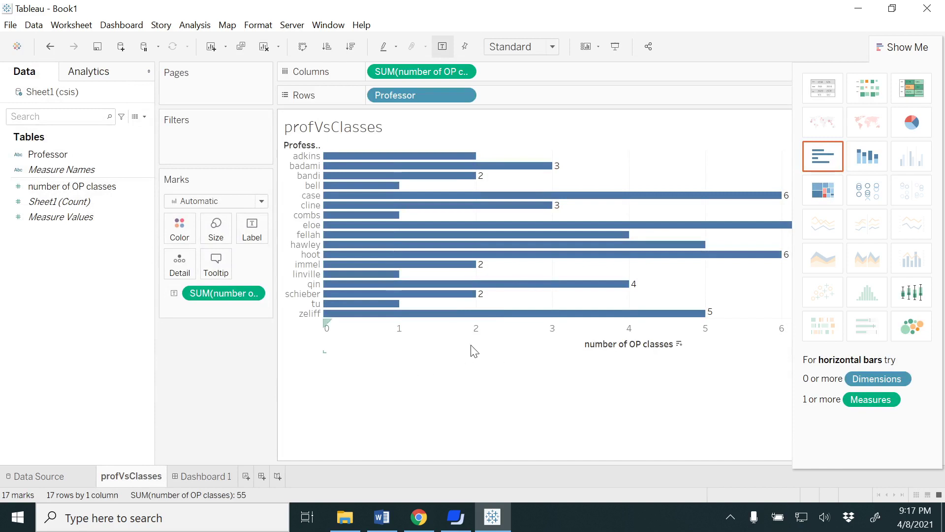
click(216, 477)
mouse_move(57, 213)
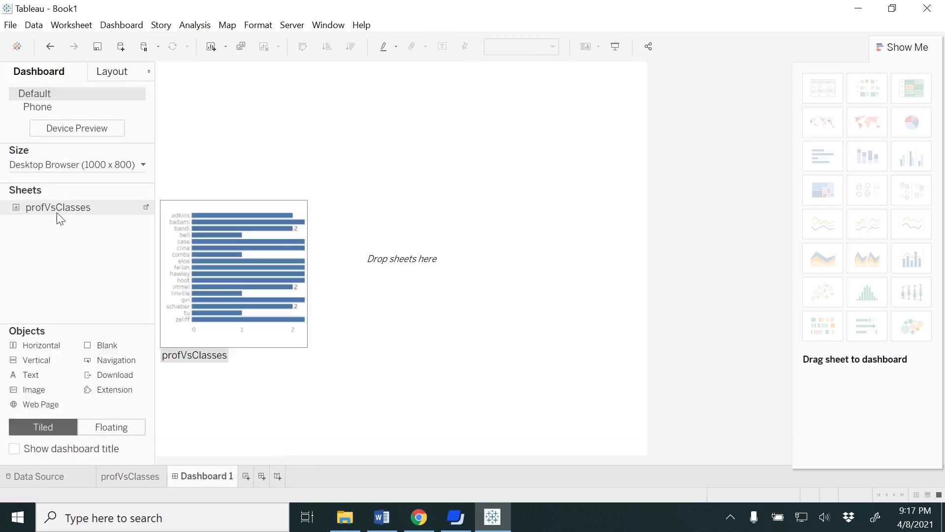
drag(54, 209, 388, 170)
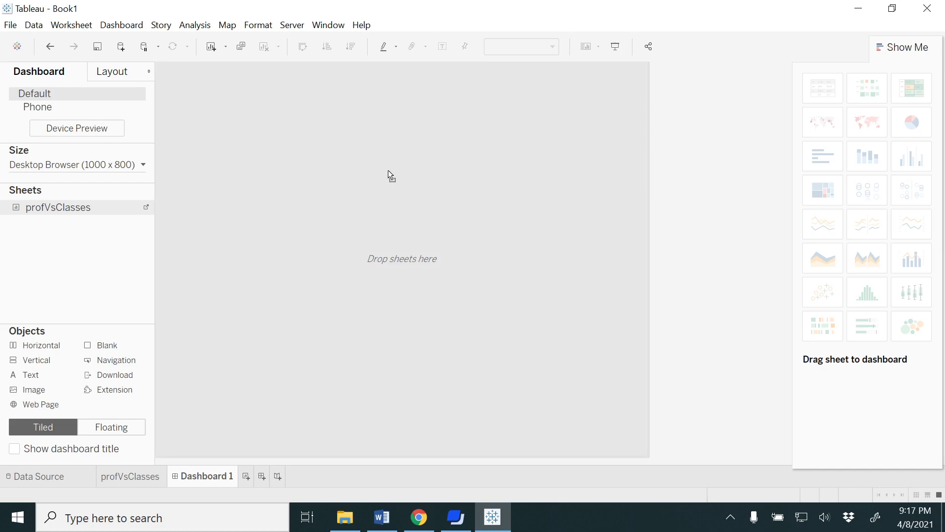
drag(276, 178, 276, 181)
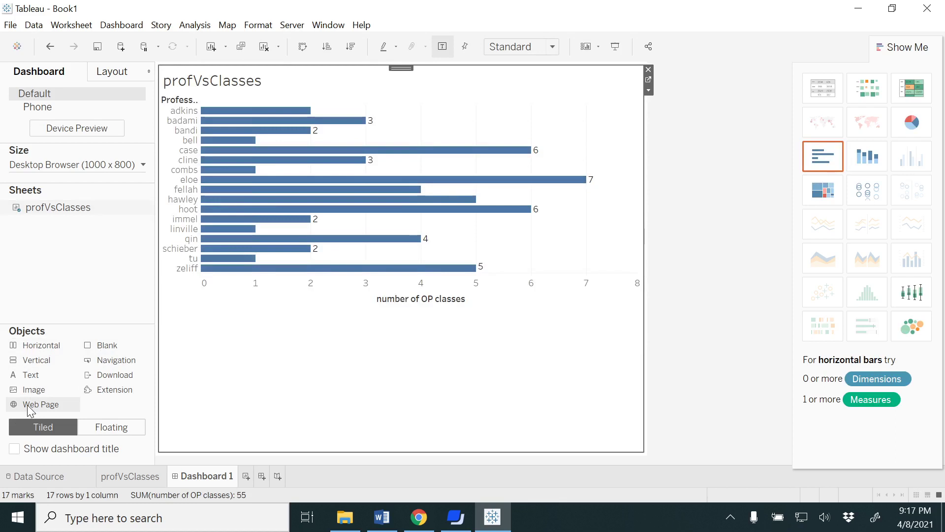
drag(29, 411, 558, 215)
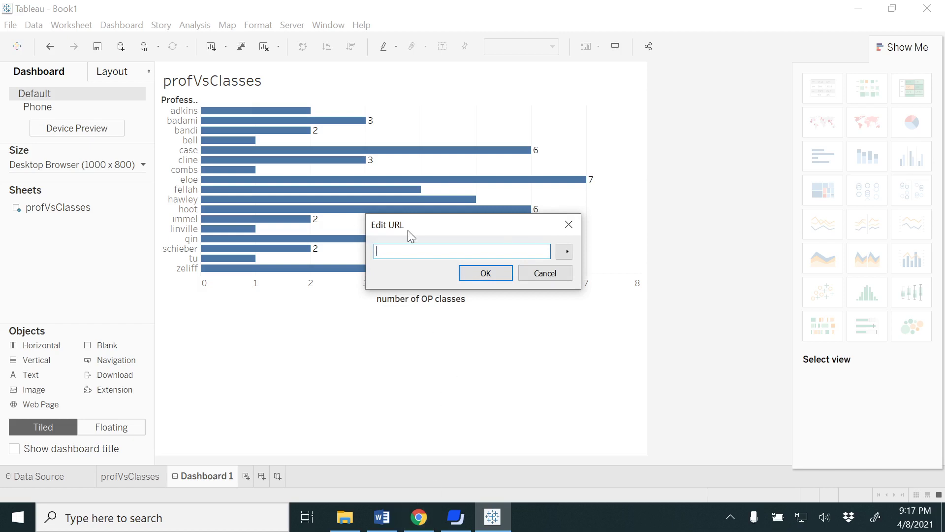
In Chrome, search the university site for 'csis' and open the CSIS school's welcome page
click(419, 517)
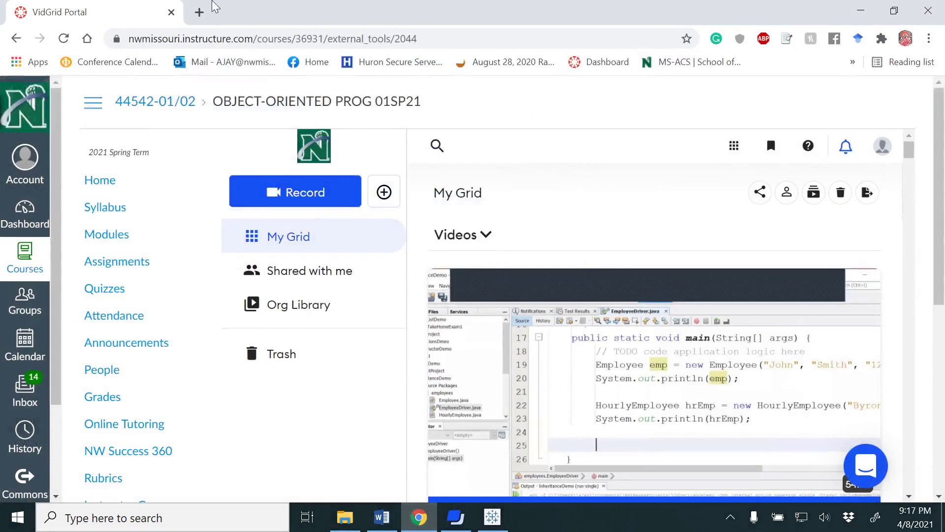
click(199, 12)
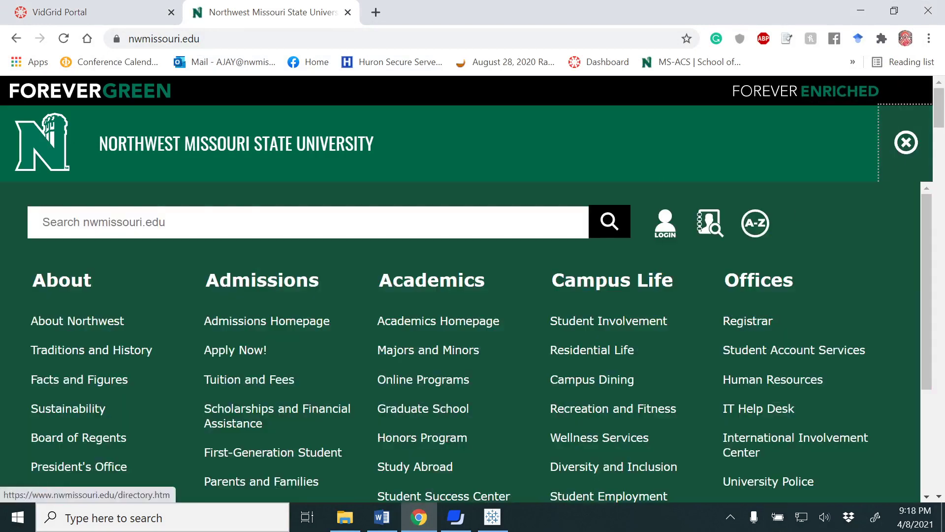
text(cs)
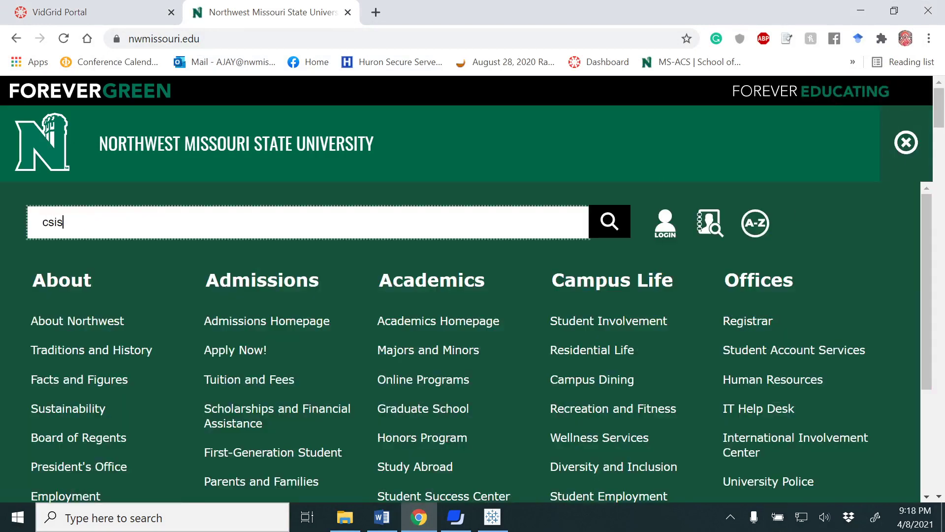
text(is)
key(Return)
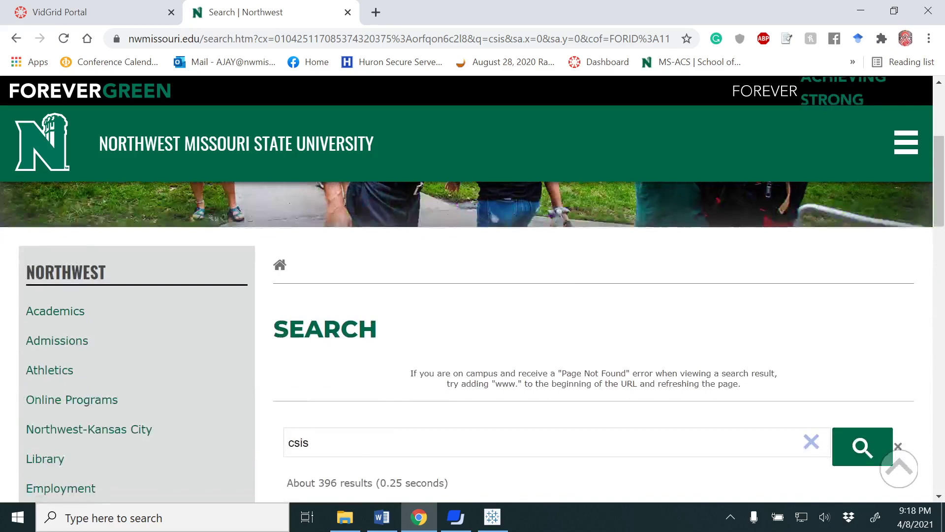
scroll(499, 455, down, 4)
scroll(500, 456, up, 3)
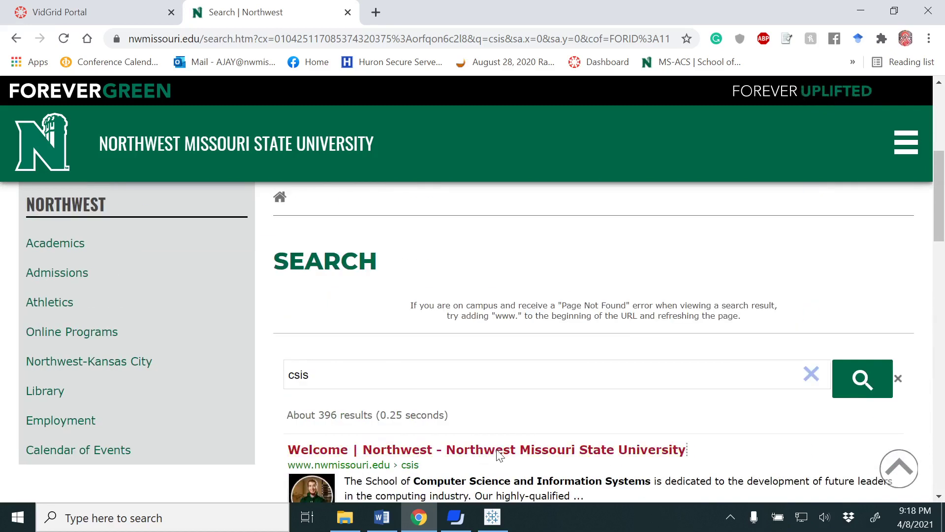
click(499, 455)
Open the CSIS Faculty and Staff Directory and cut its address from the address bar
scroll(539, 362, down, 10)
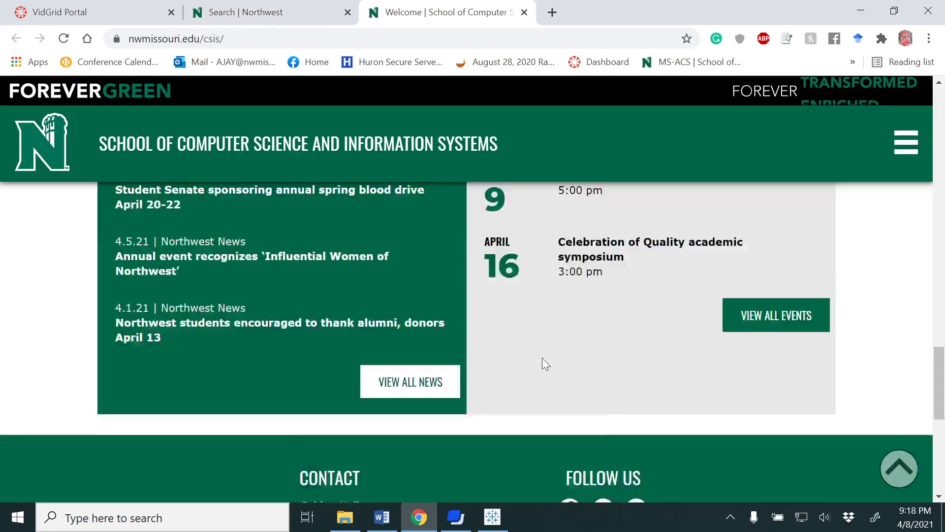
scroll(542, 358, down, 7)
scroll(542, 358, up, 6)
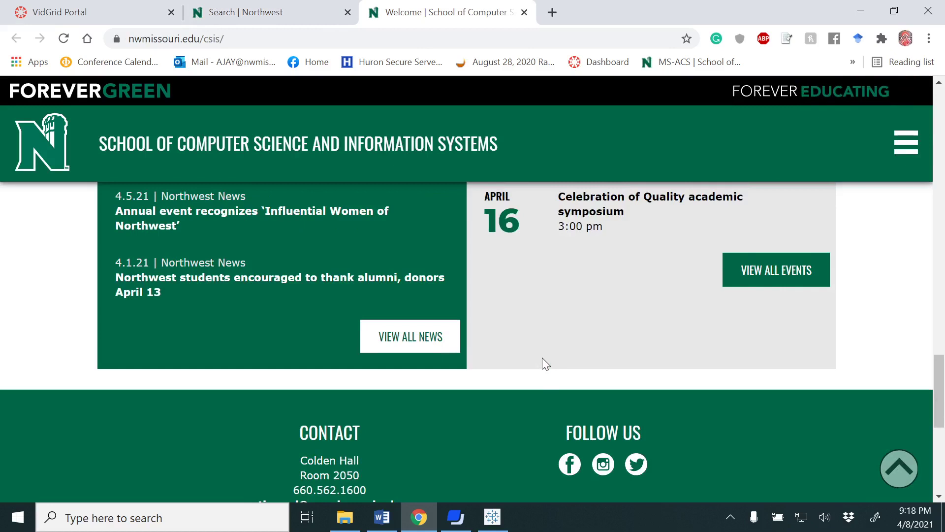
scroll(545, 364, down, 5)
scroll(545, 364, up, 2)
scroll(545, 364, down, 3)
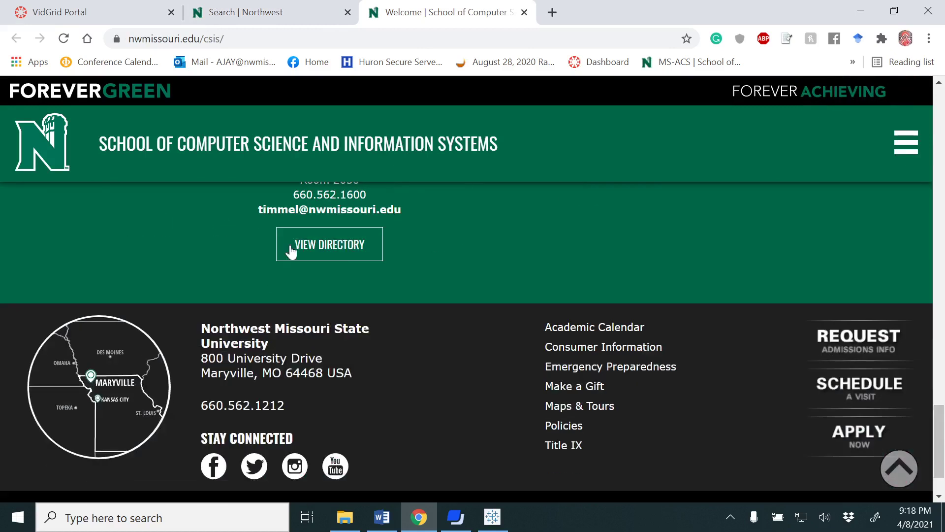
click(312, 249)
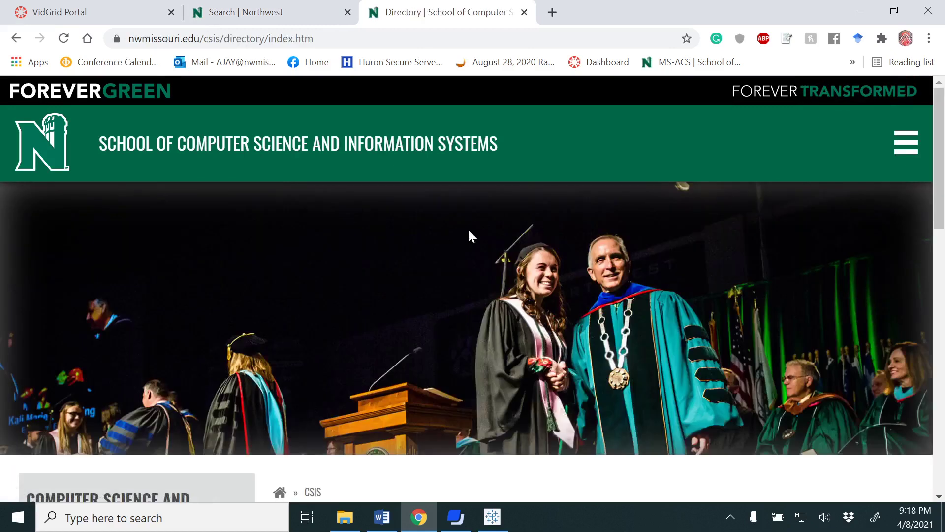
scroll(471, 246, down, 2)
scroll(472, 247, down, 1)
scroll(472, 246, up, 2)
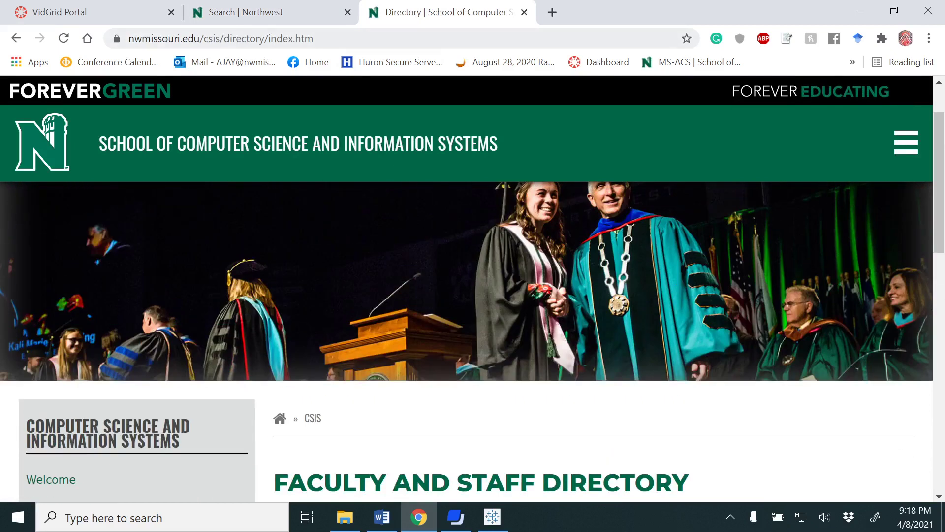
click(221, 39)
key(ctrl+c)
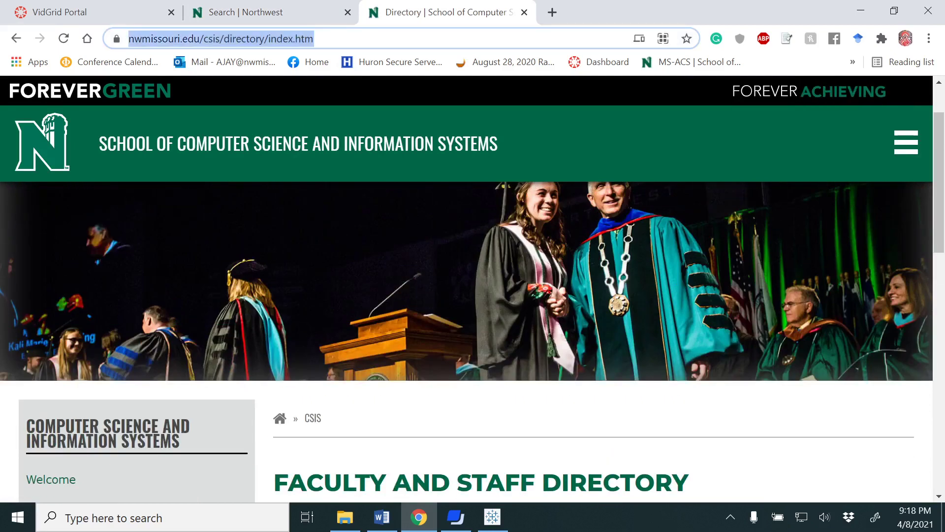
key(BackSpace)
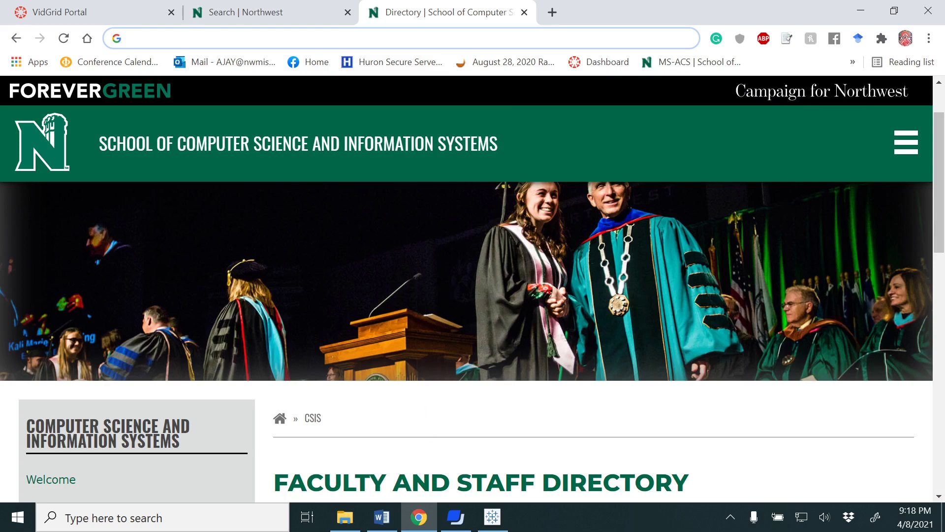
click(492, 516)
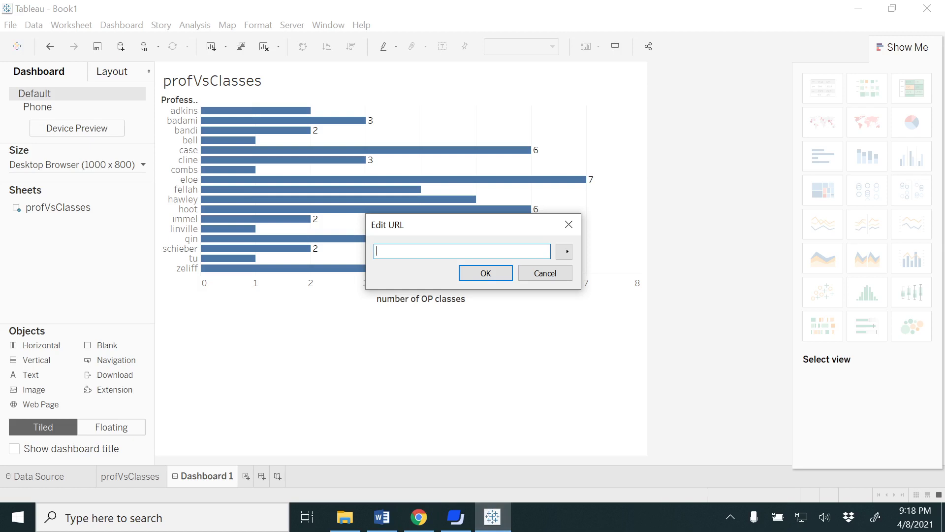
key(ctrl+v)
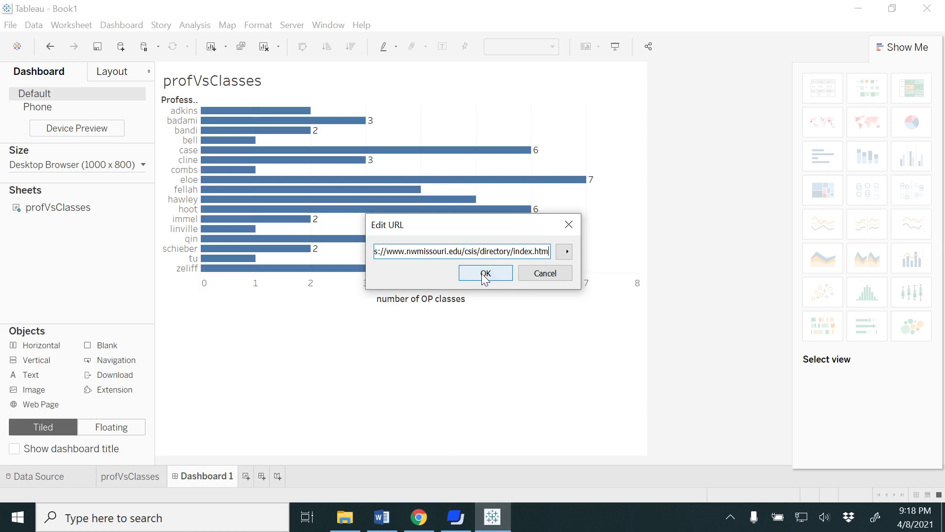
Recheck the directory in Chrome, then confirm the URL and scroll the embedded directory page
click(419, 519)
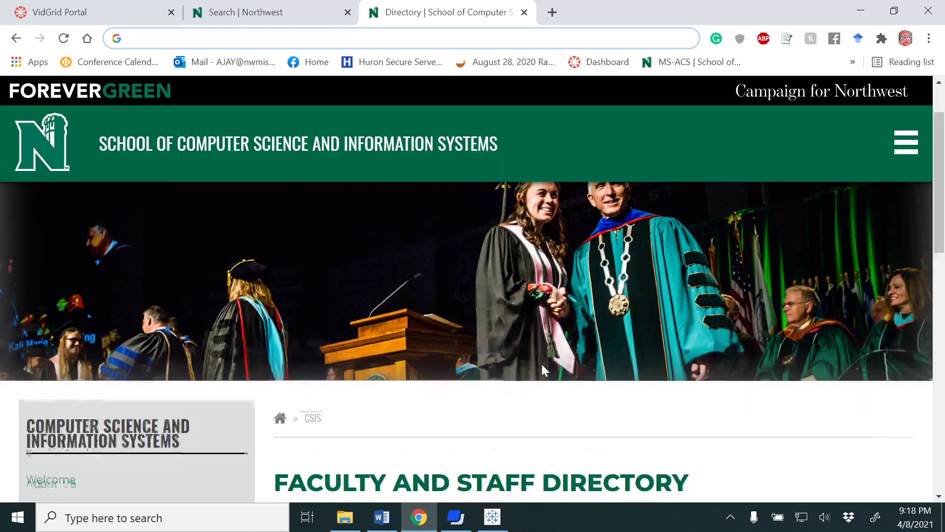
scroll(542, 365, down, 10)
scroll(543, 364, up, 6)
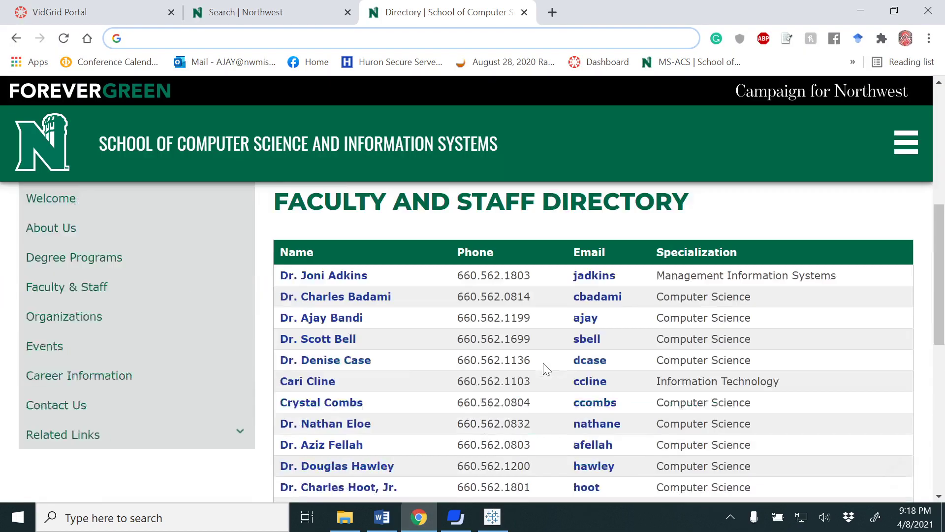
click(419, 519)
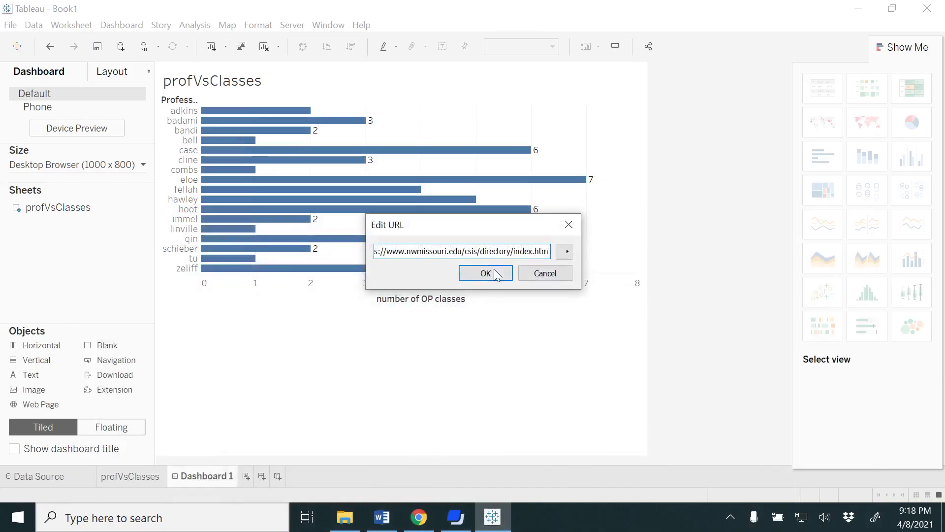
click(492, 274)
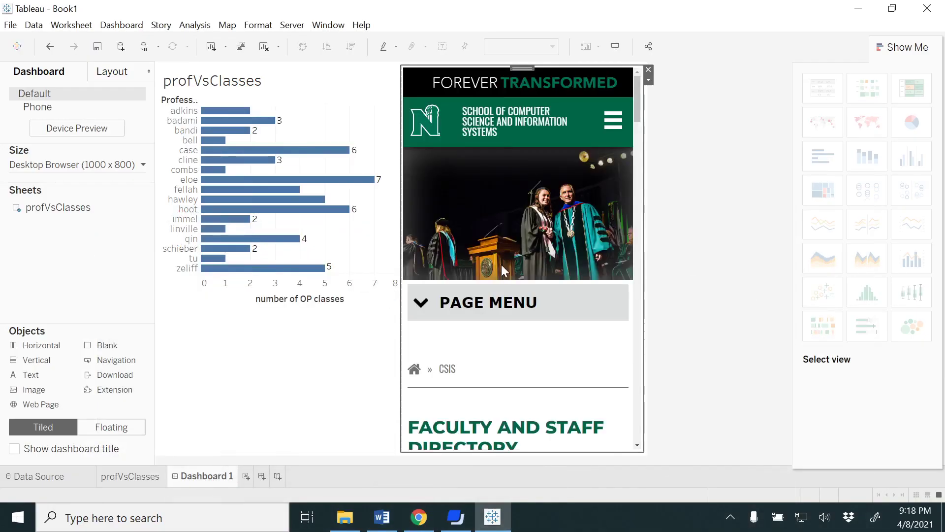
scroll(497, 274, down, 5)
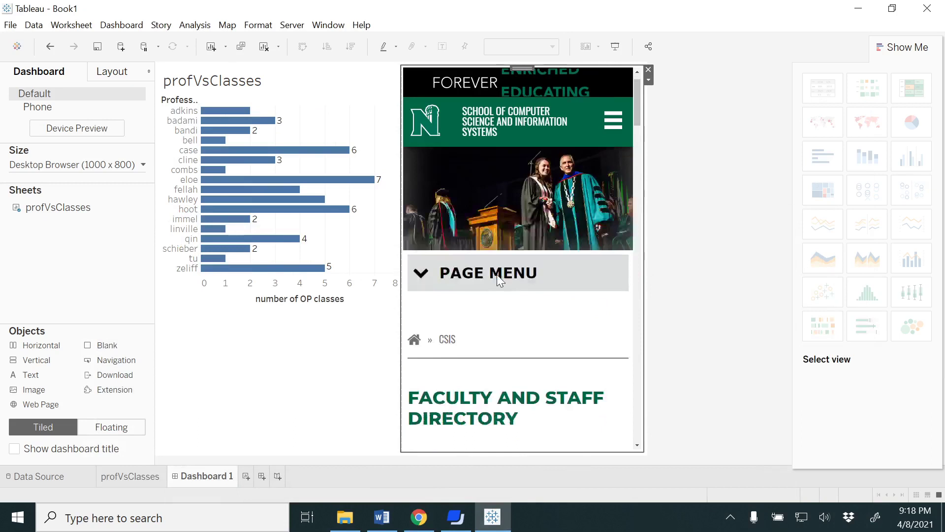
scroll(504, 277, down, 15)
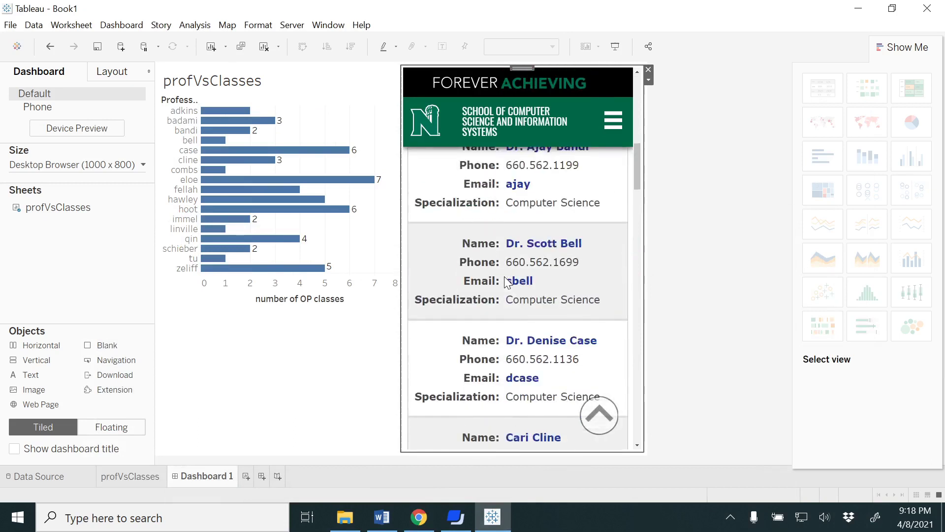
scroll(504, 277, up, 18)
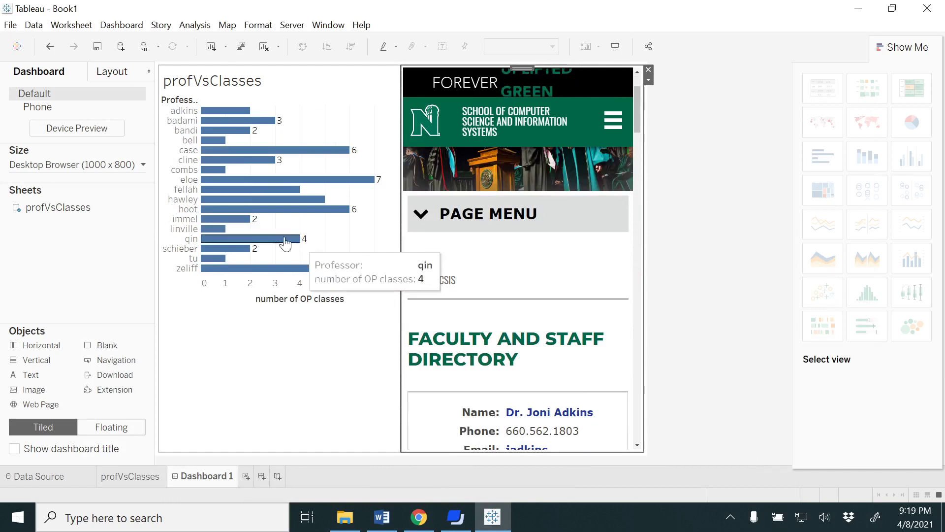
mouse_move(228, 224)
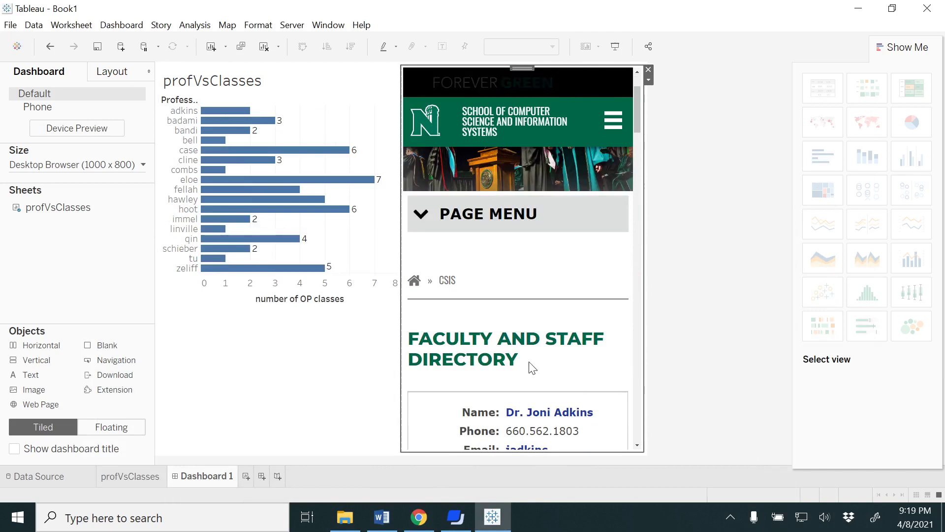
scroll(531, 367, down, 3)
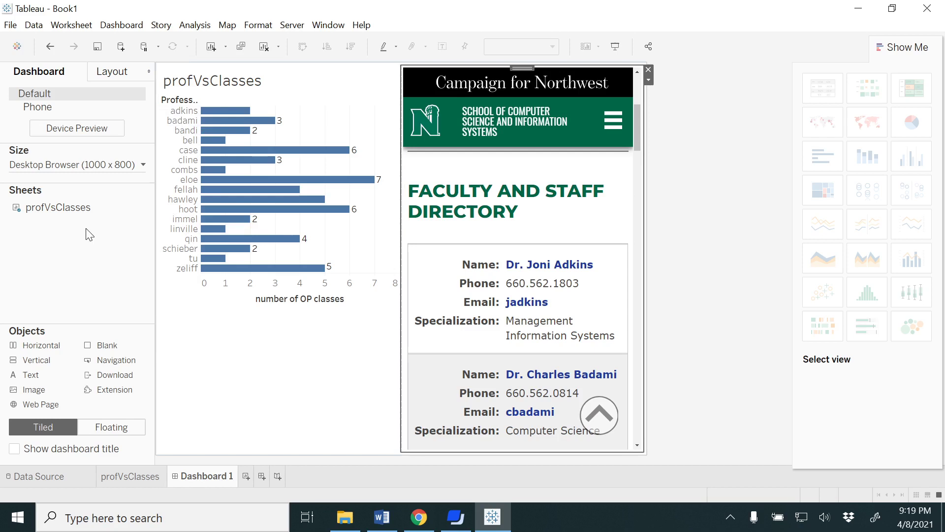
Add a Go to URL dashboard action, Hyperlink1, with profVsClasses as the source sheet
click(122, 25)
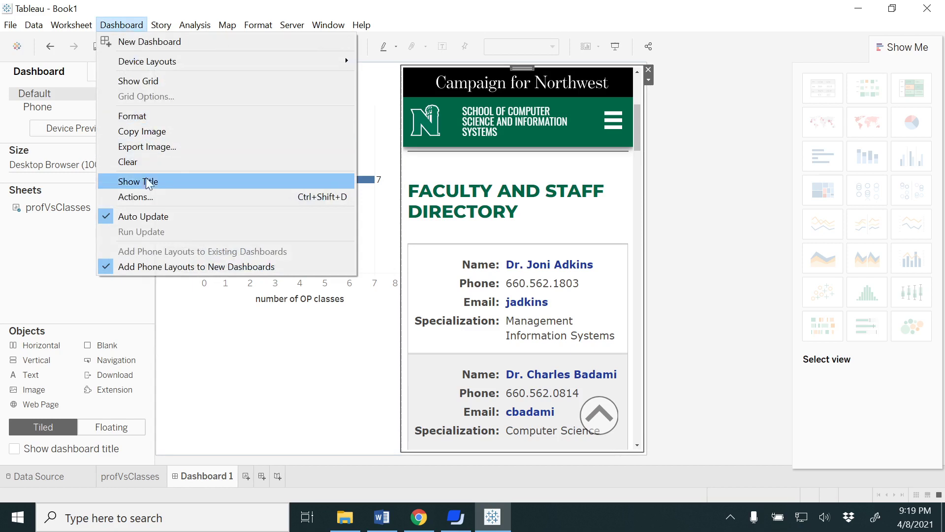
click(147, 197)
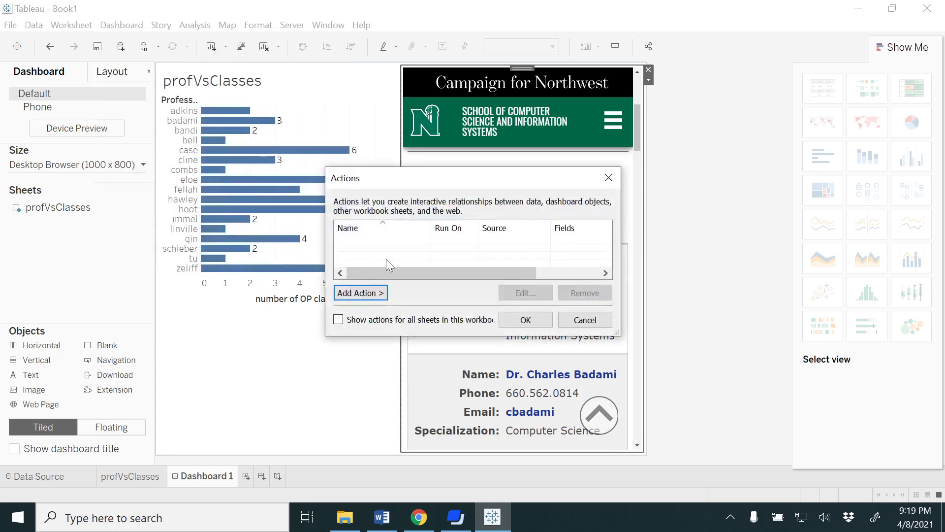
click(365, 294)
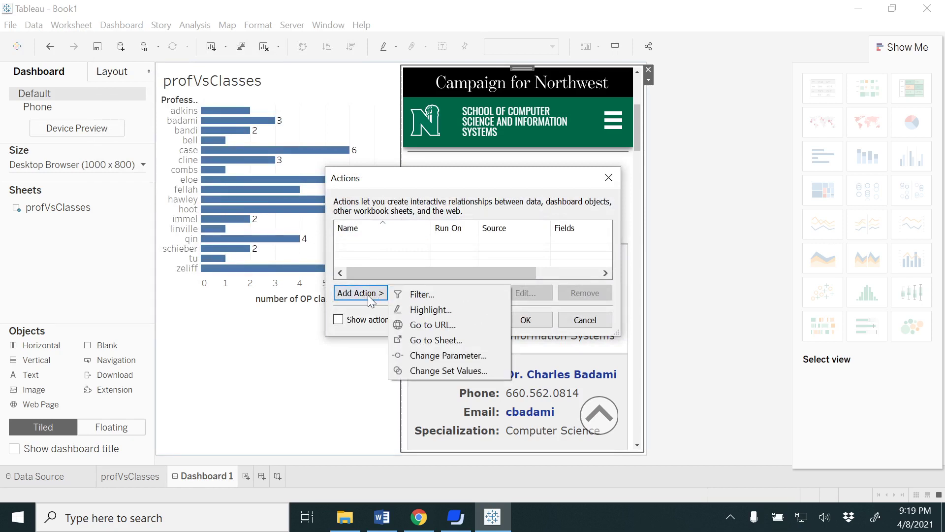
click(441, 323)
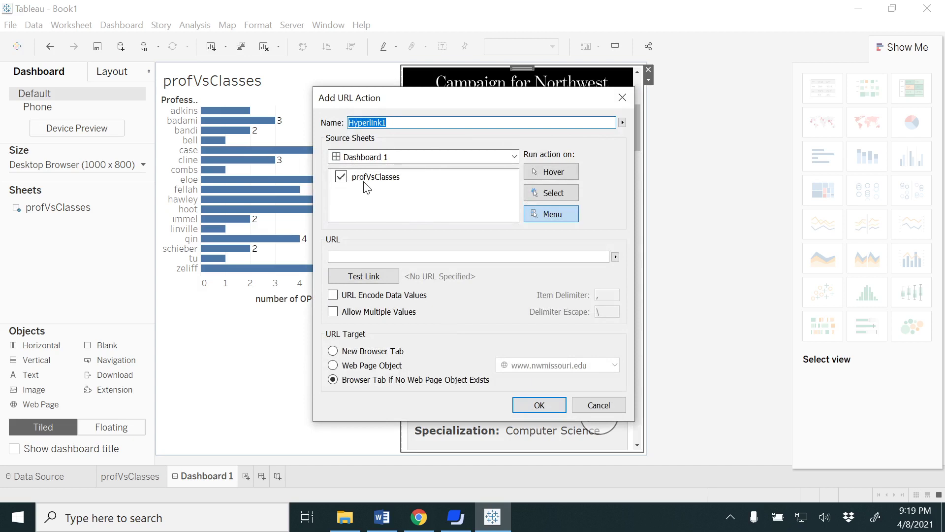
click(551, 192)
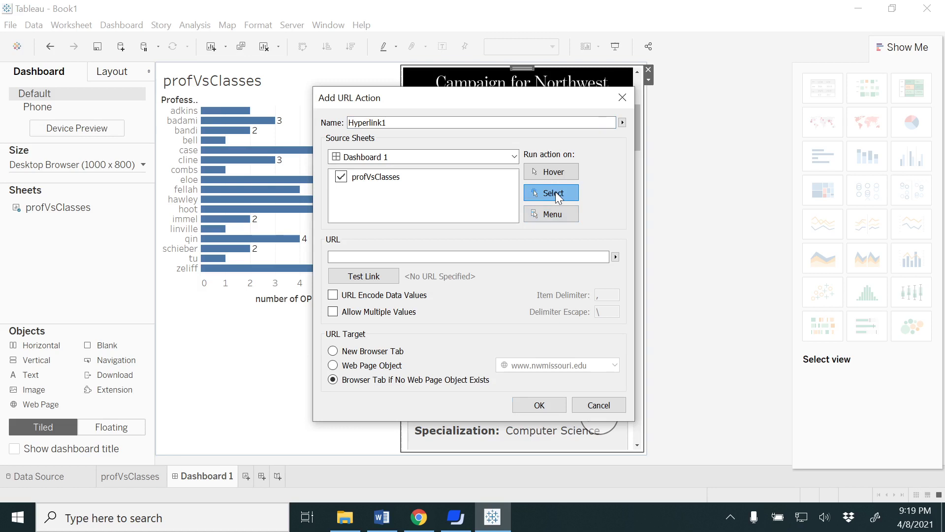
click(446, 256)
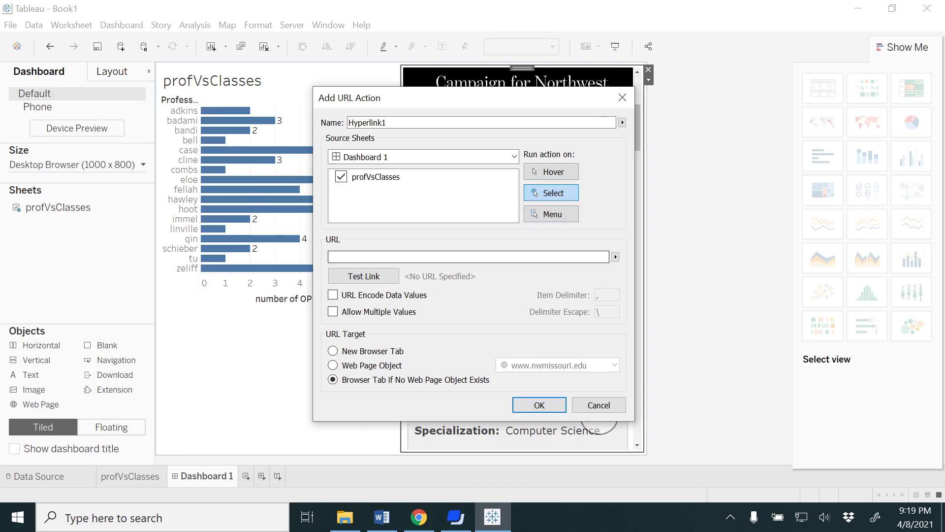
key(ctrl+v)
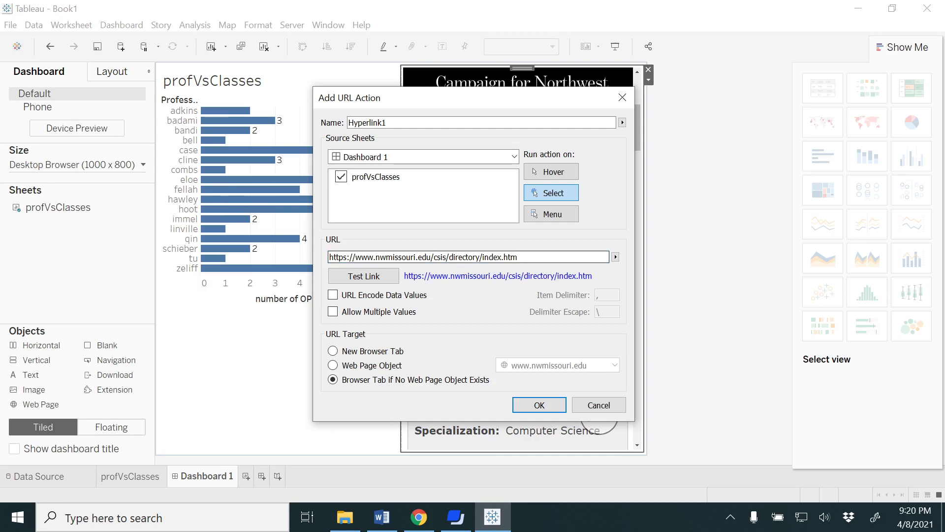
key(shift+Left)
key(shift+Left)
key(shift+Left)
key(shift+Left)
key(shift+Left)
key(shift+Left)
key(shift+Left)
key(shift+Left)
key(BackSpace)
click(615, 256)
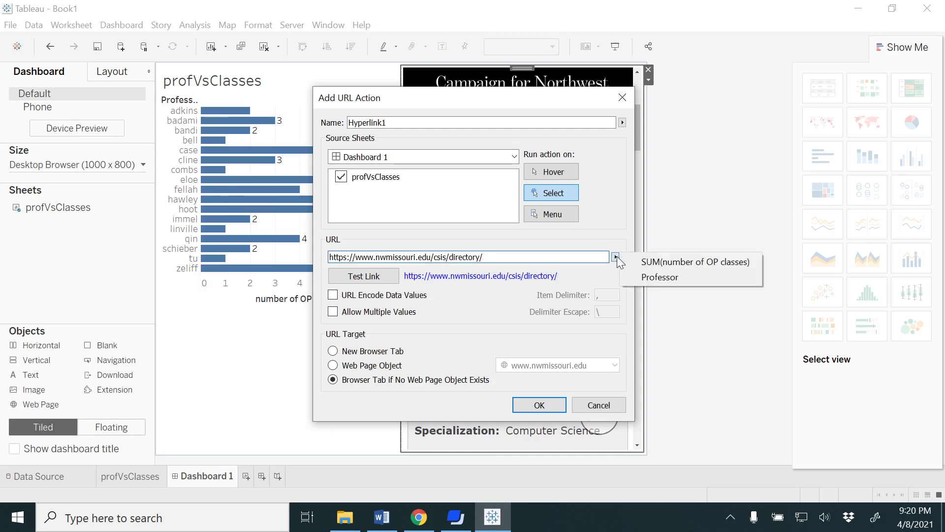
click(655, 277)
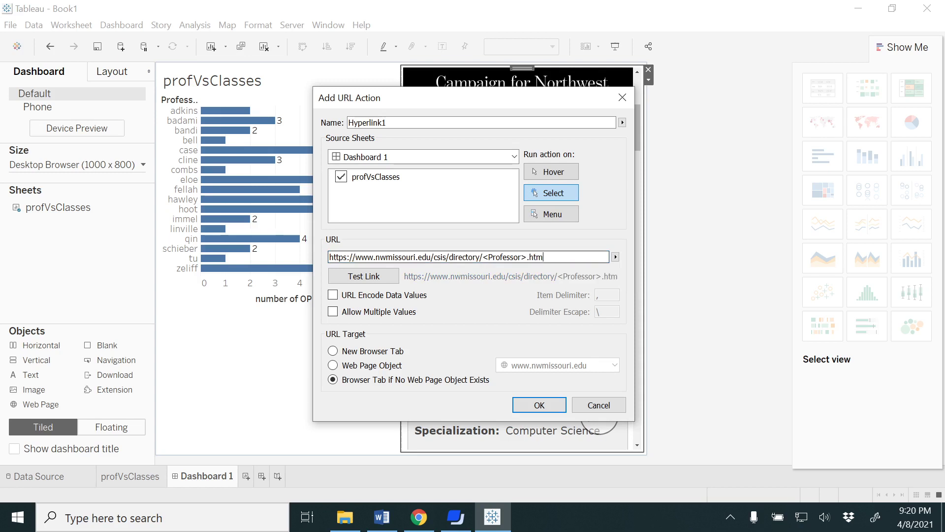
click(546, 401)
click(528, 320)
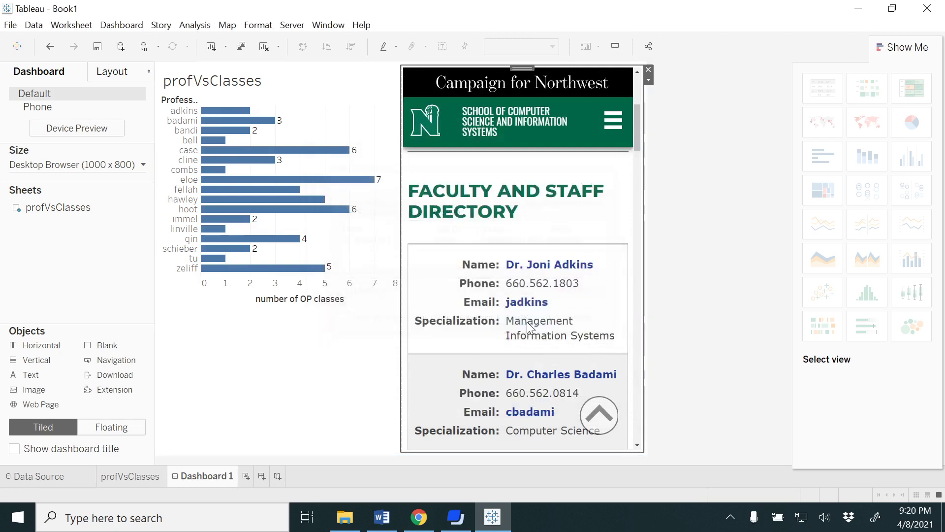
Open a faculty page in Chrome to compare its address pattern, then return to the dashboard
click(419, 517)
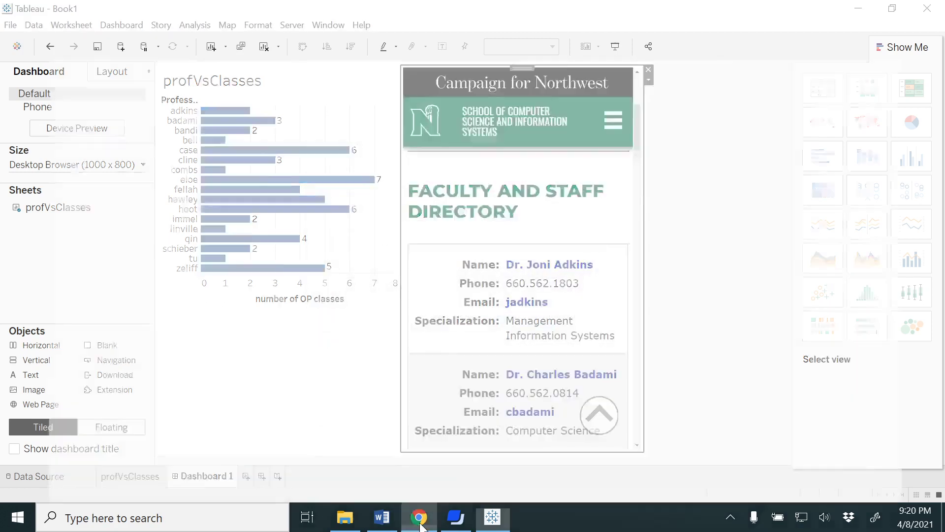
click(332, 264)
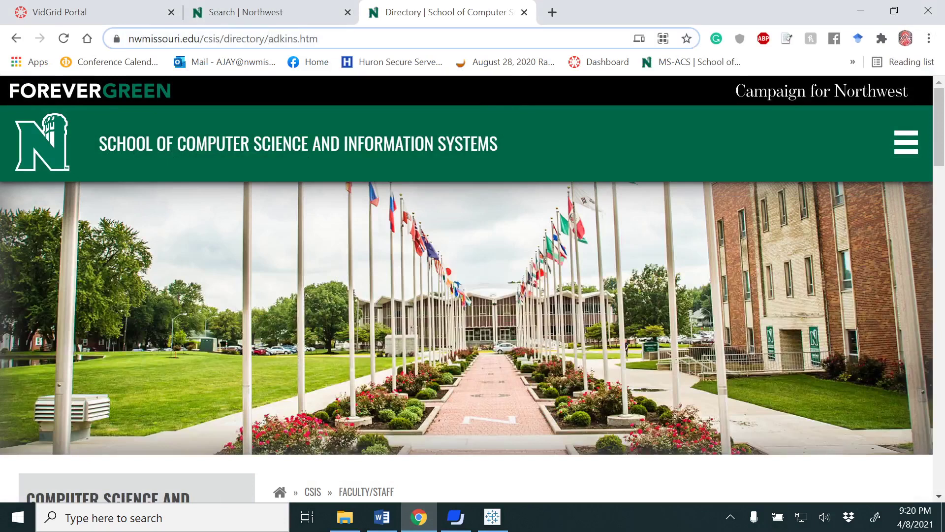
drag(269, 39, 298, 38)
click(376, 38)
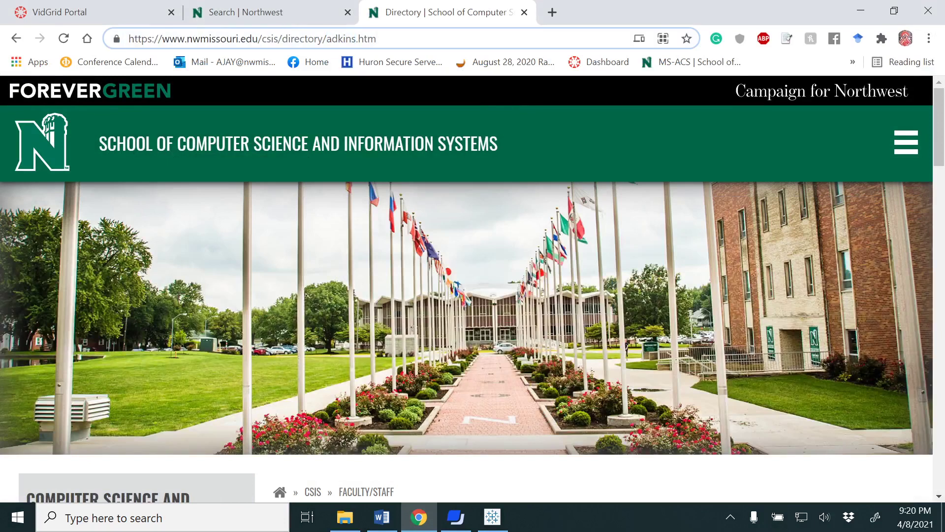
click(860, 12)
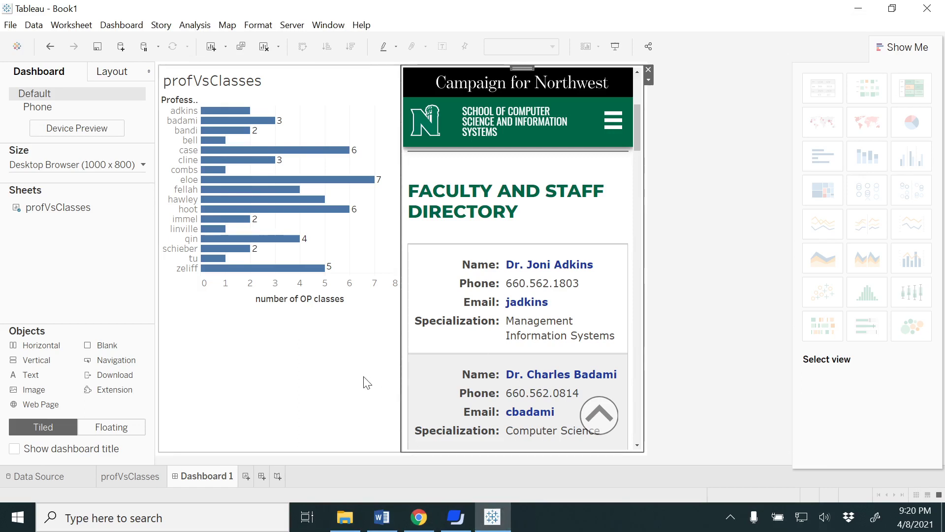
Select the zeliff bar and scroll through the faculty page it loads in the web object
click(281, 269)
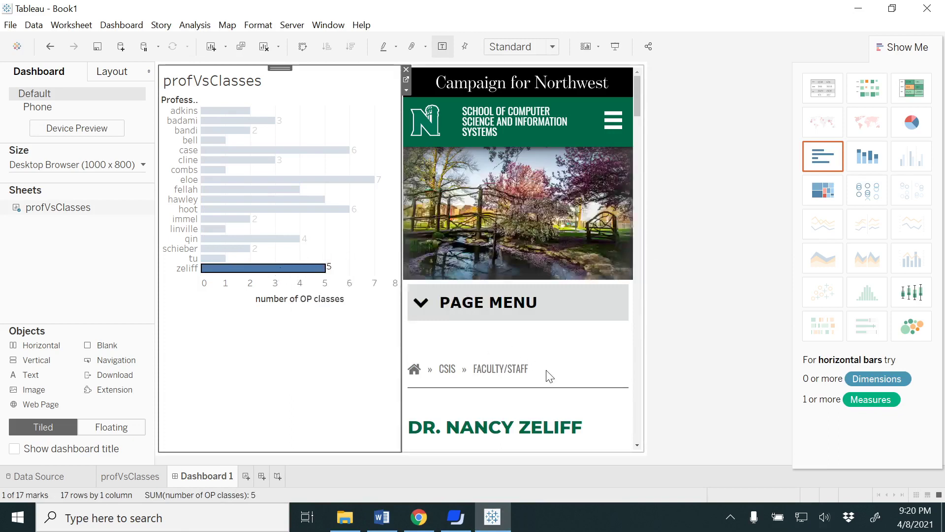
scroll(547, 370, down, 5)
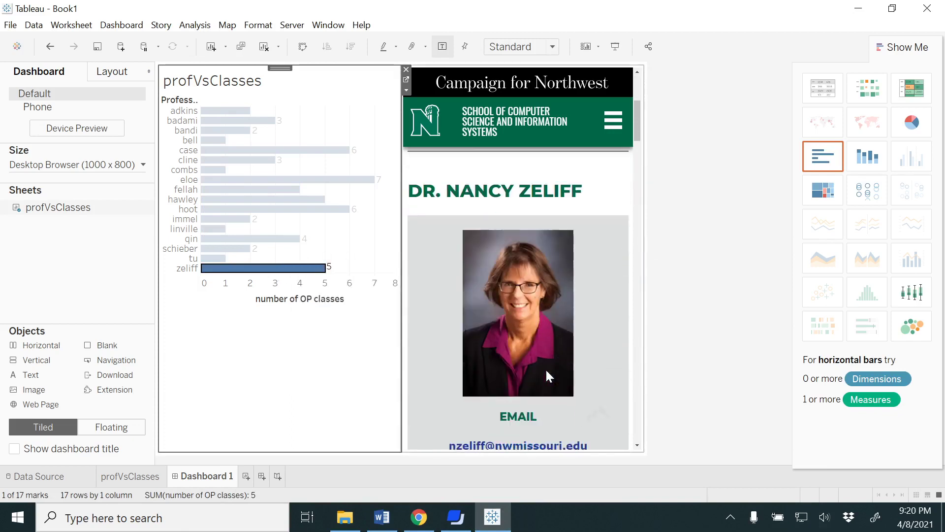
scroll(546, 371, down, 5)
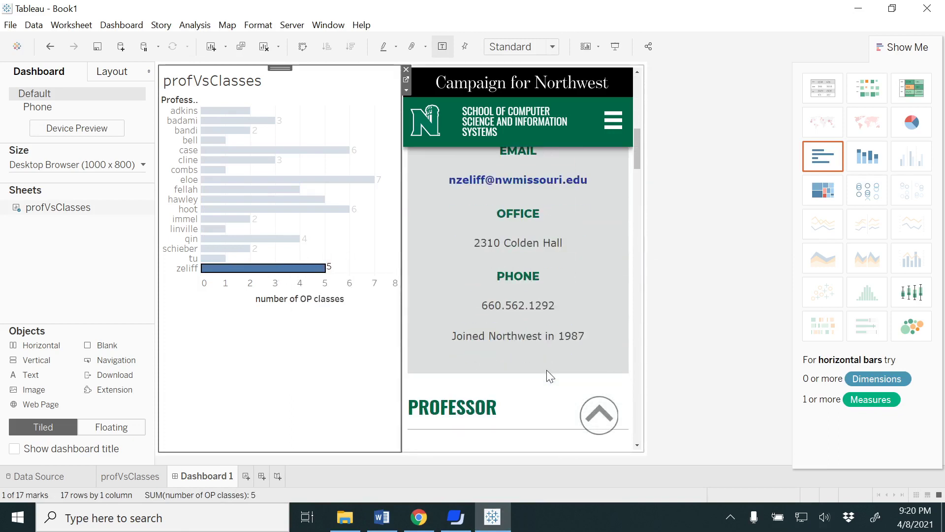
scroll(546, 370, down, 3)
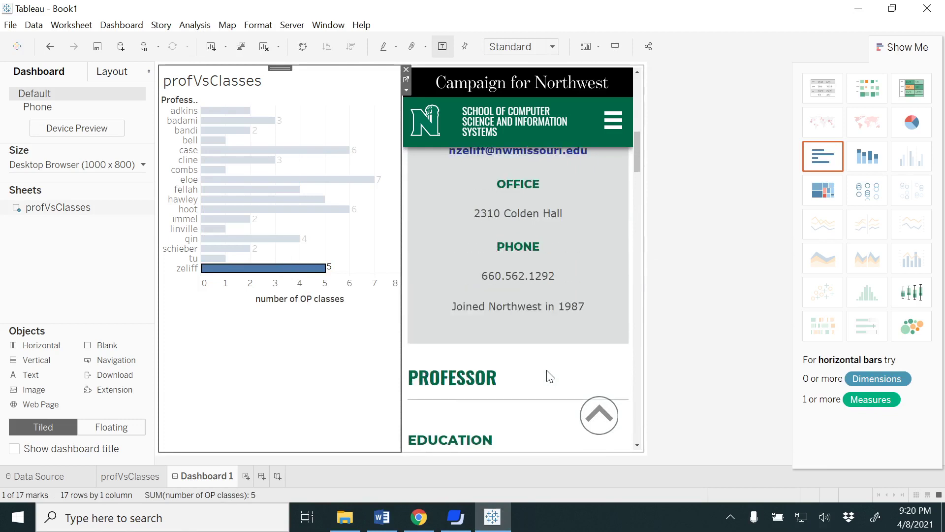
scroll(547, 371, up, 10)
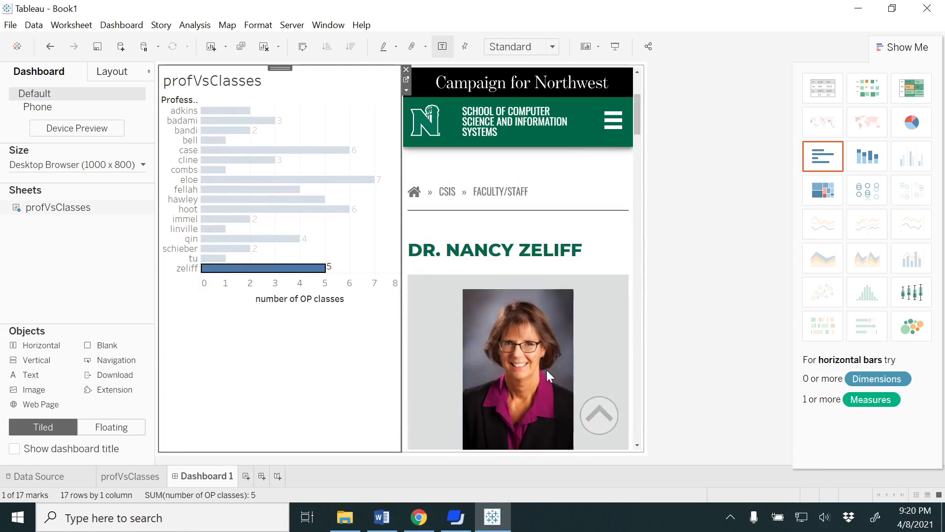
scroll(546, 370, up, 3)
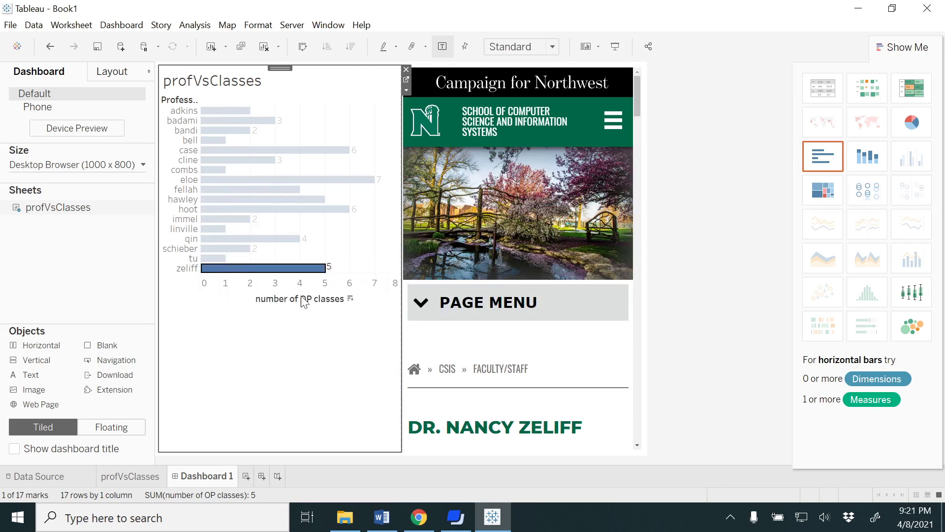
Select the tu bar and scroll through that professor's faculty profile
click(222, 264)
scroll(566, 340, down, 3)
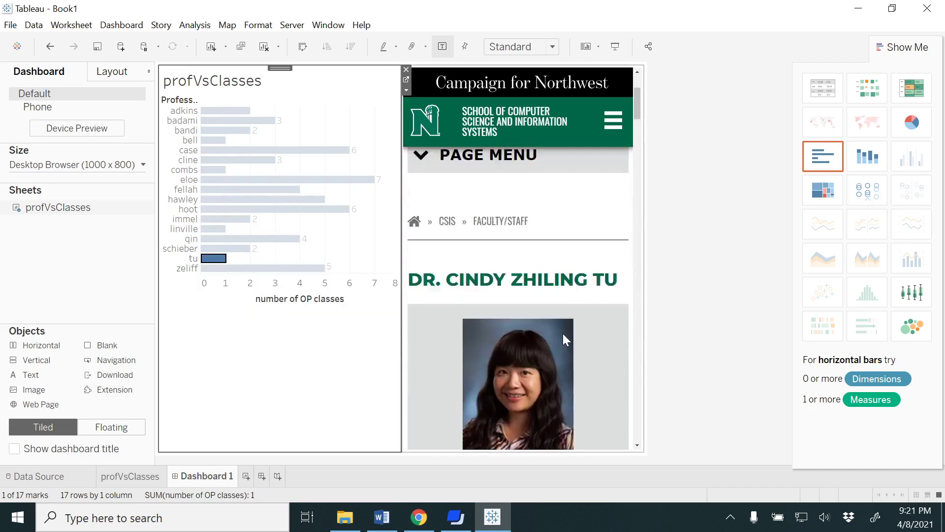
scroll(563, 332, down, 3)
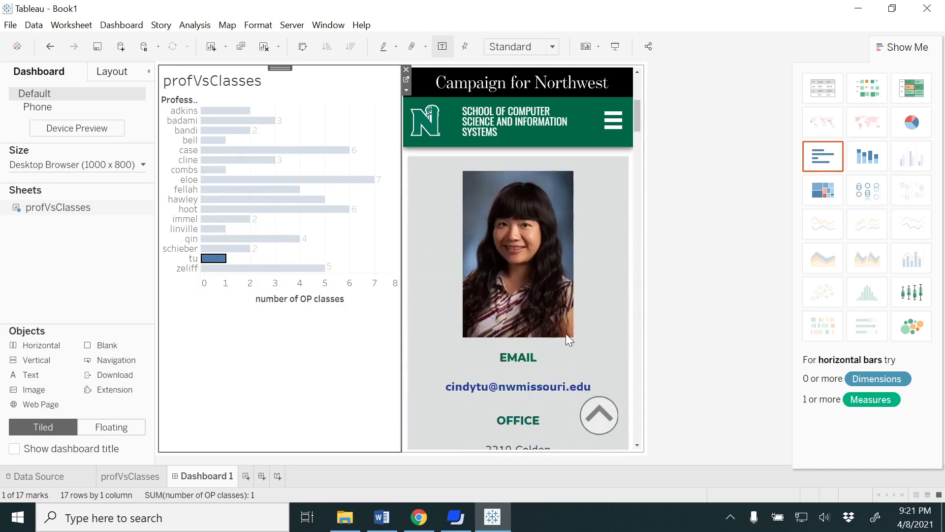
scroll(566, 335, down, 6)
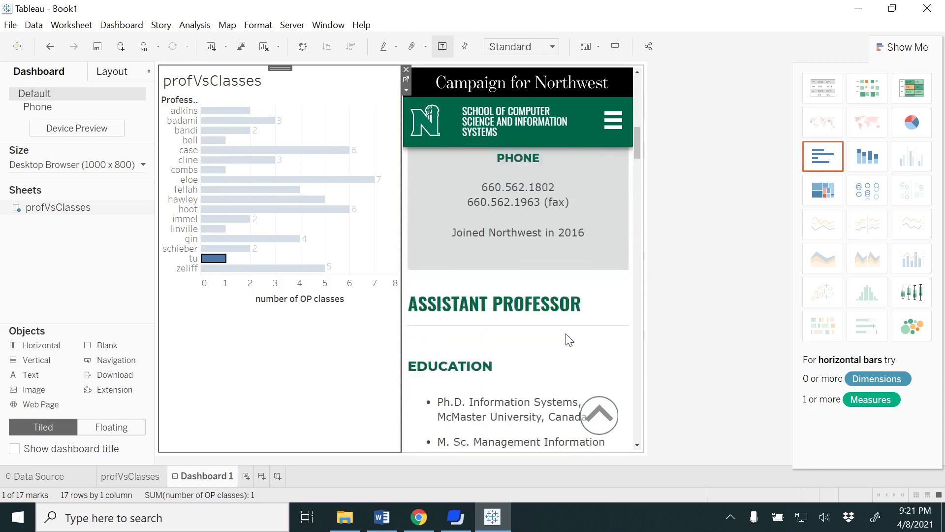
scroll(566, 338, down, 2)
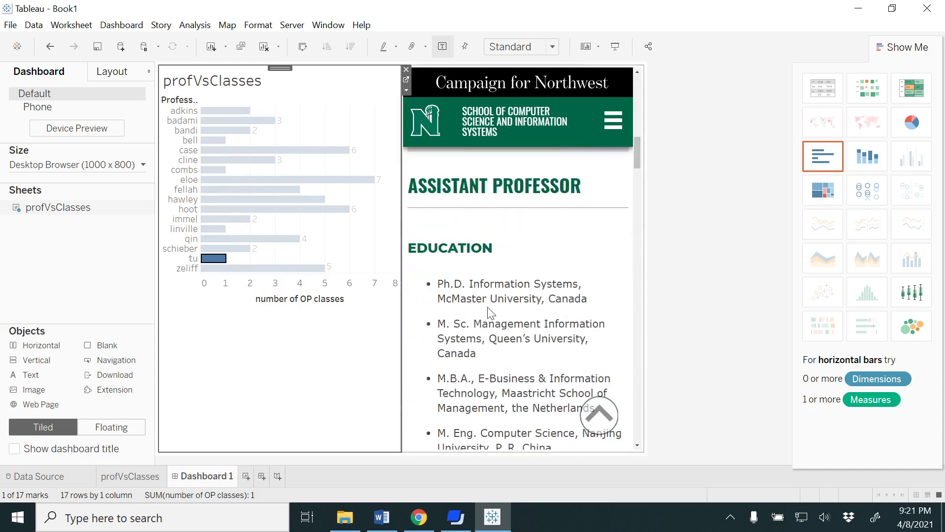
Switch to Presentation Mode and test the qin and cline bars' faculty pages
click(615, 48)
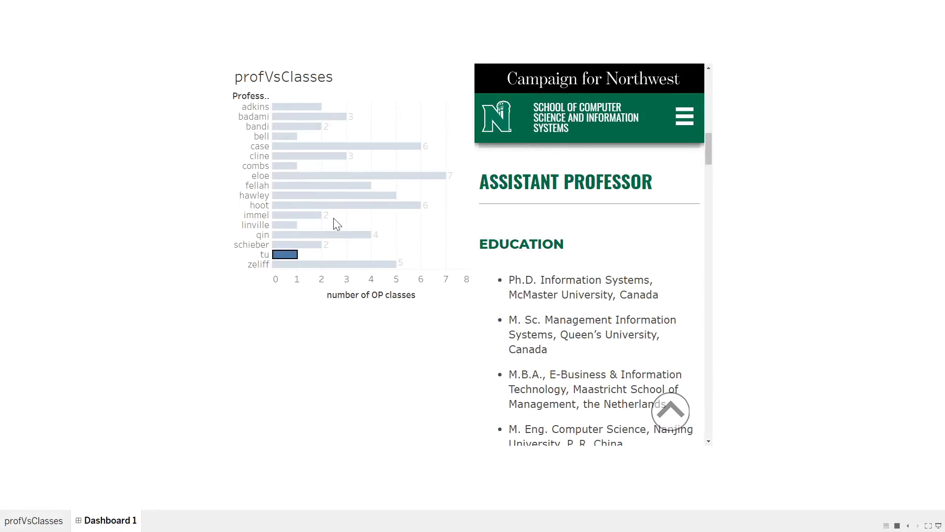
click(332, 235)
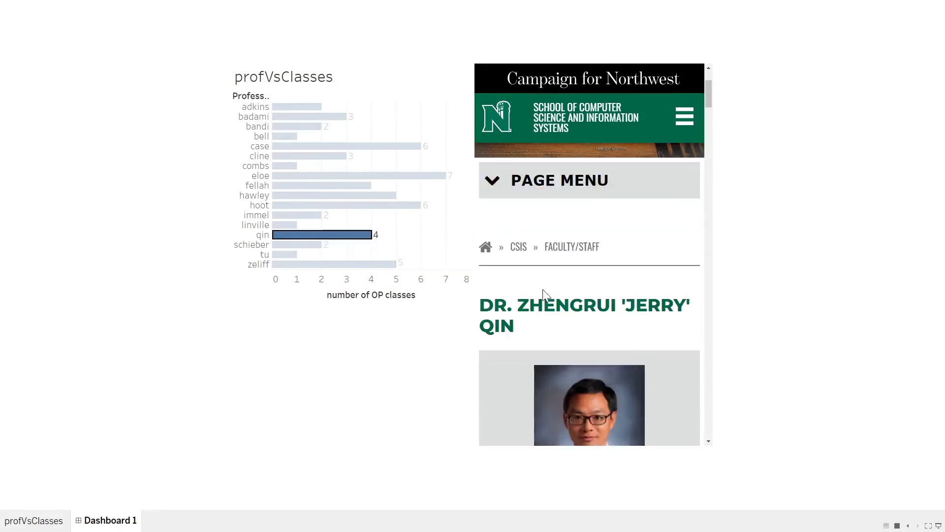
click(318, 157)
scroll(597, 295, down, 6)
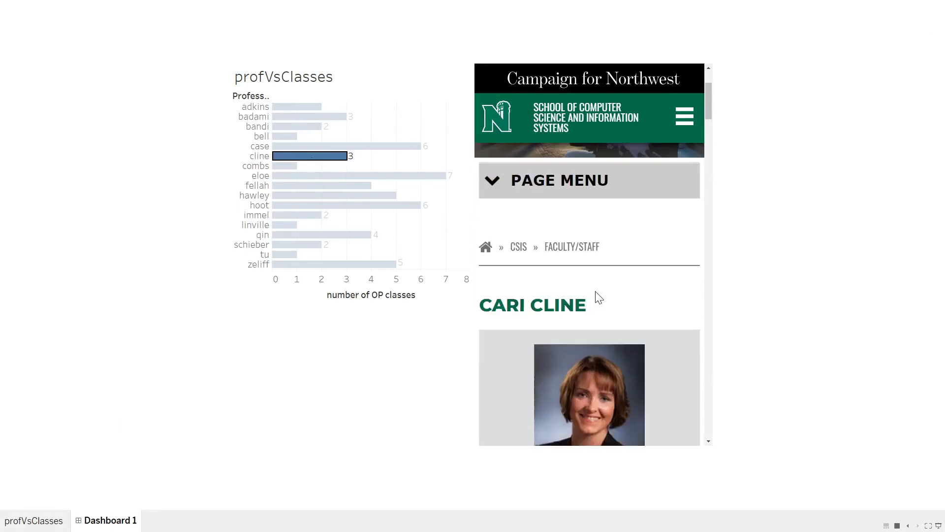
scroll(599, 291, down, 10)
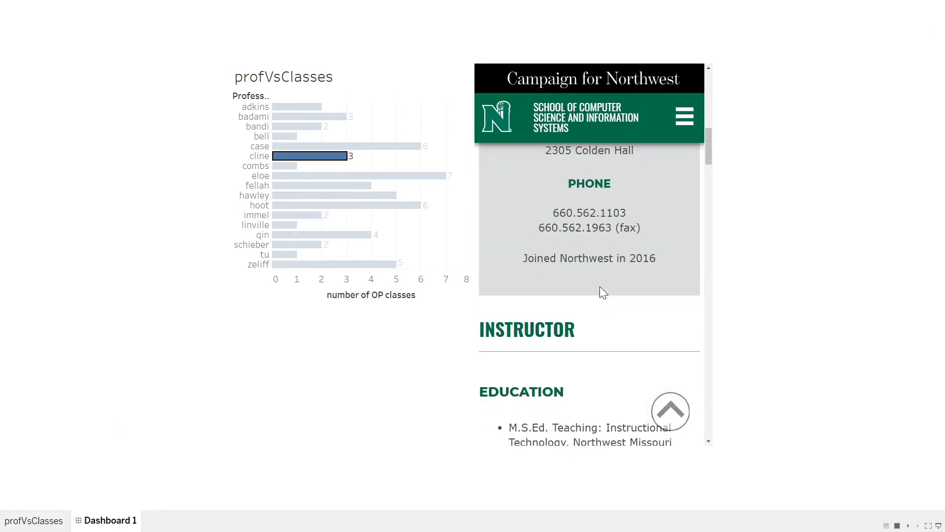
scroll(600, 289, down, 5)
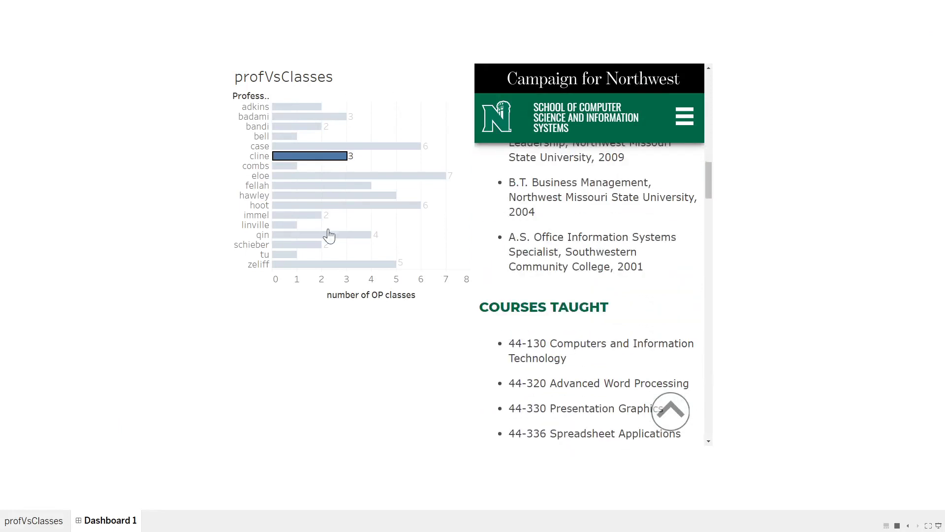
Test the fellah, adkins and hawley bars, each loading its professor's faculty page
click(303, 187)
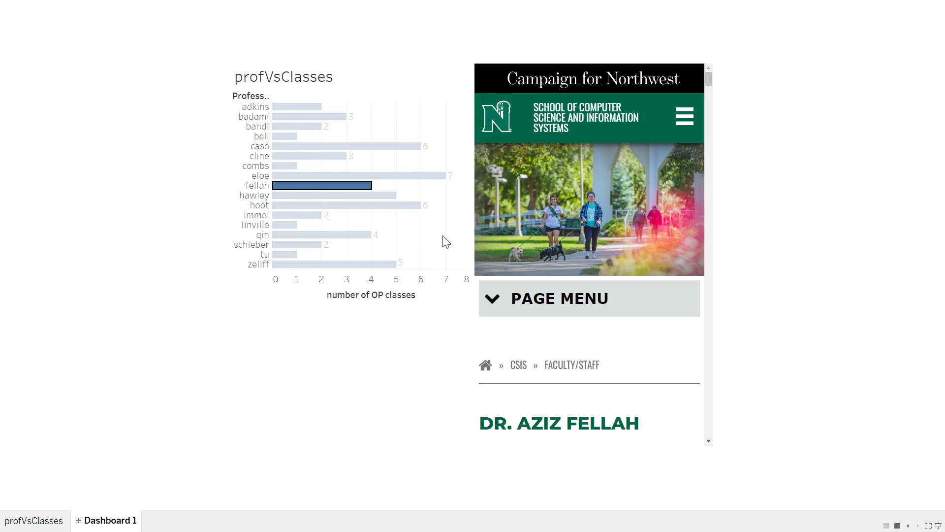
click(295, 109)
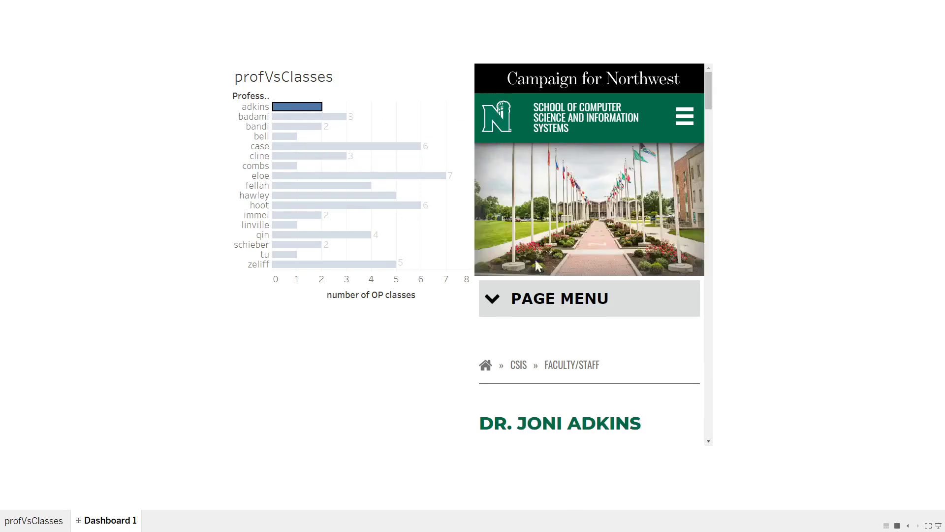
scroll(584, 336, down, 5)
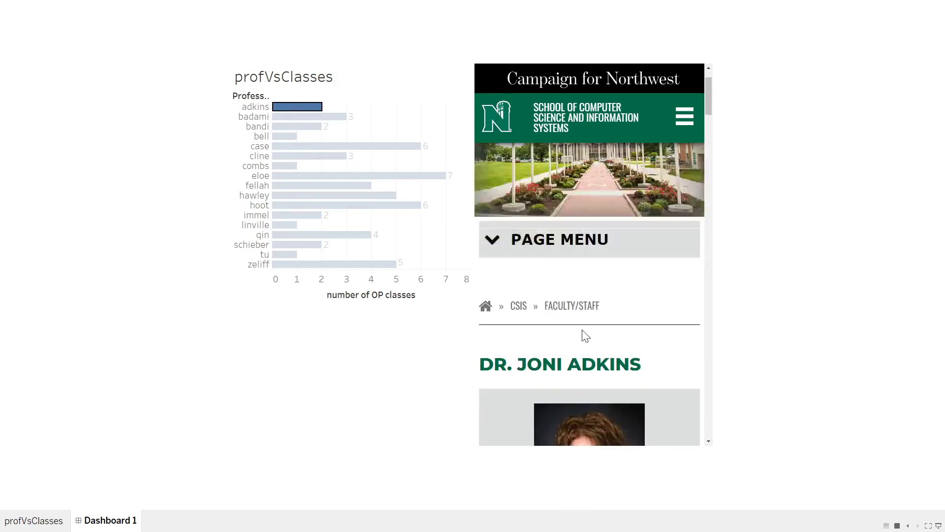
scroll(590, 334, down, 4)
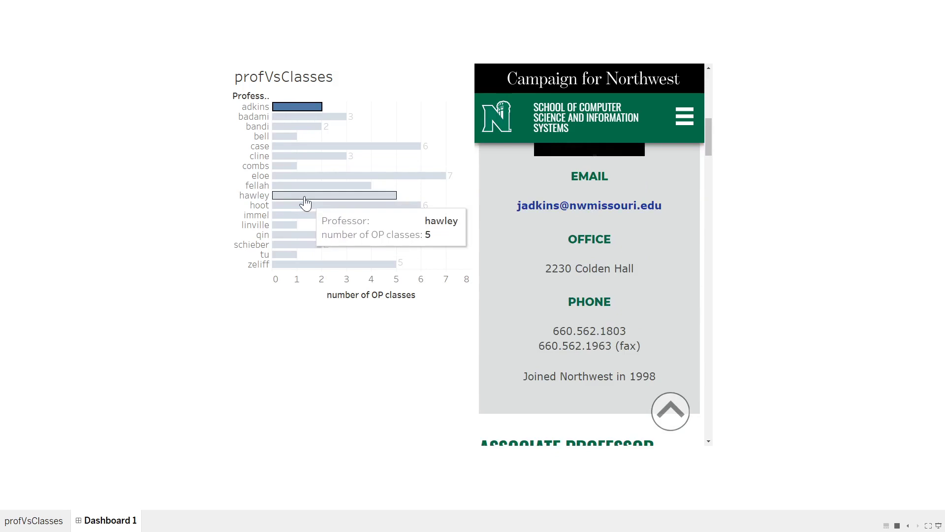
click(305, 197)
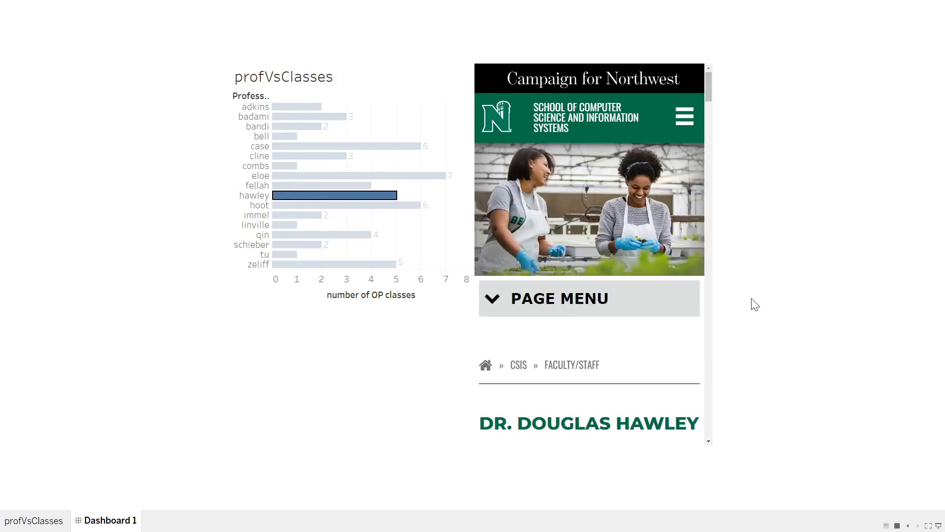